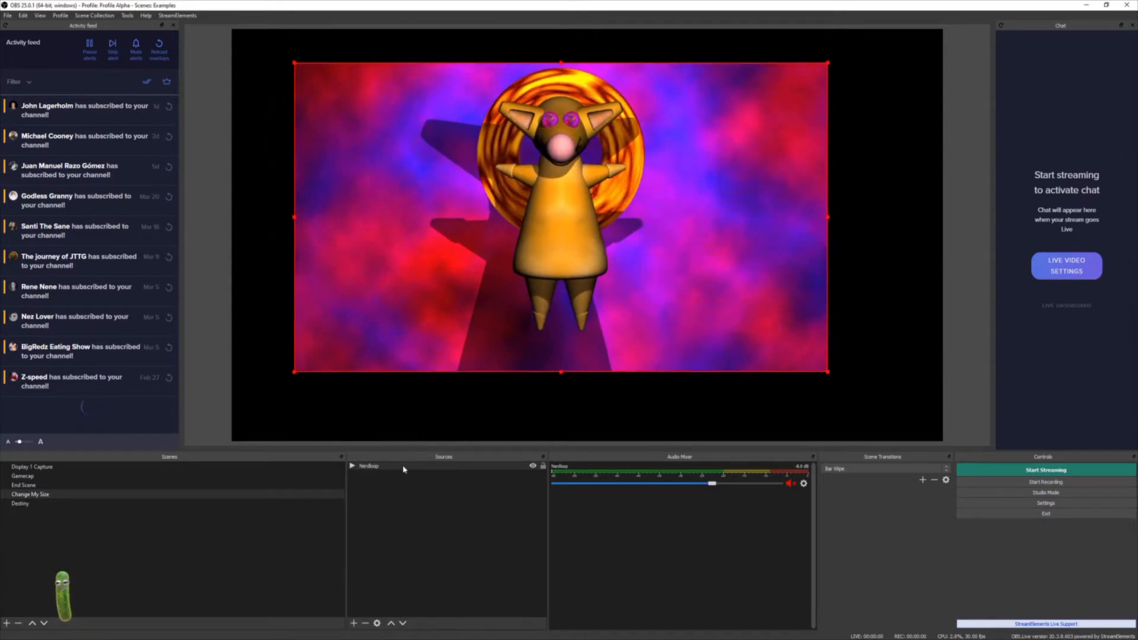
- Resize the Nerdloop source in the preview into a roughly square frame by dragging its corners and edges
left_click(402, 466)
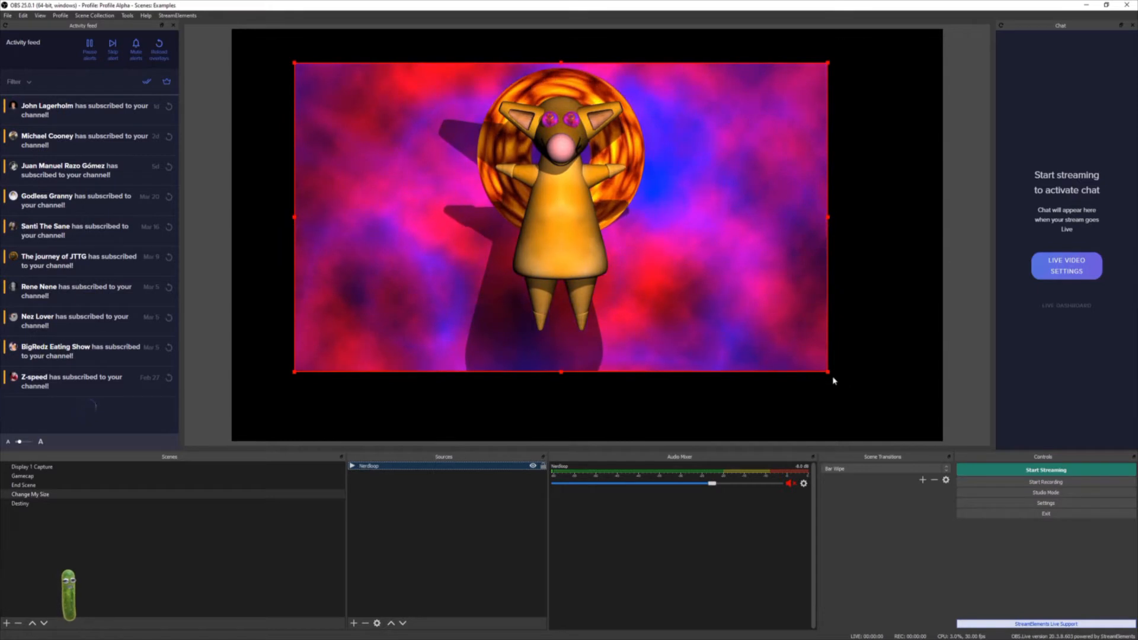
left_click_drag(829, 376, 878, 381)
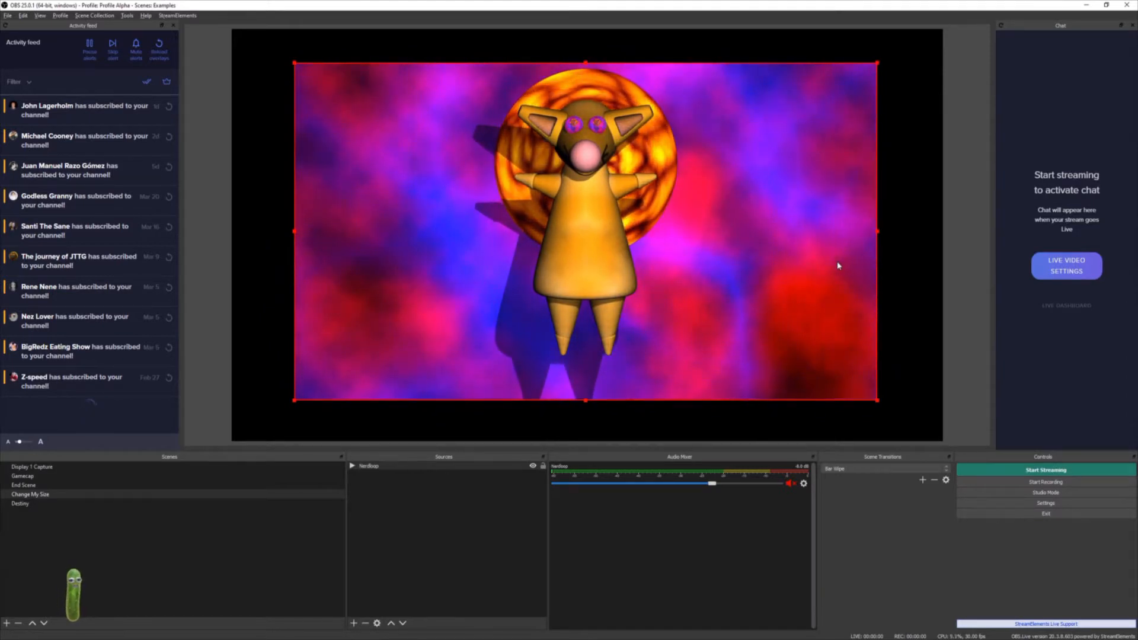
left_click_drag(877, 234, 748, 250)
left_click_drag(296, 233, 416, 251)
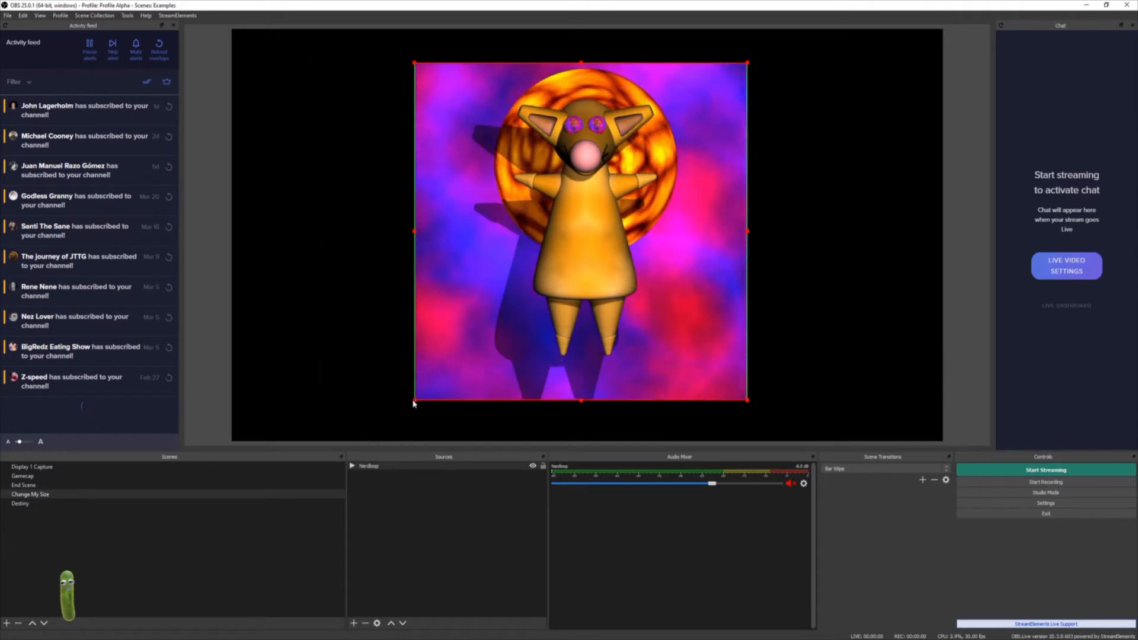
left_click_drag(415, 402, 433, 363)
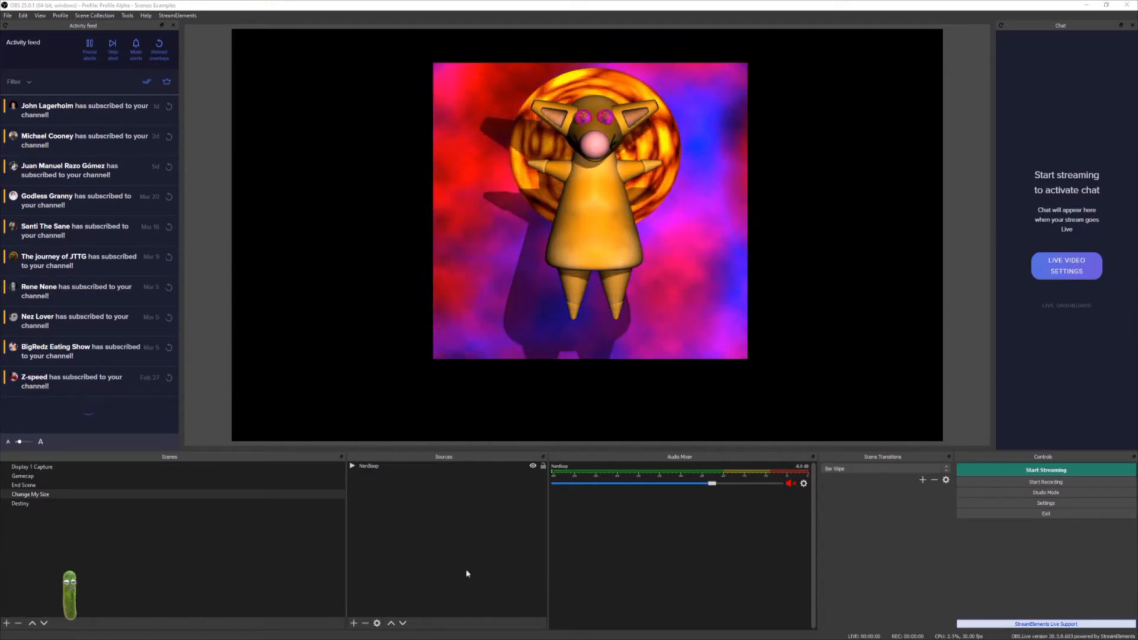
- Add a new Color Source to the scene and set its color to orange
right_click(424, 513)
mouse_move(435, 519)
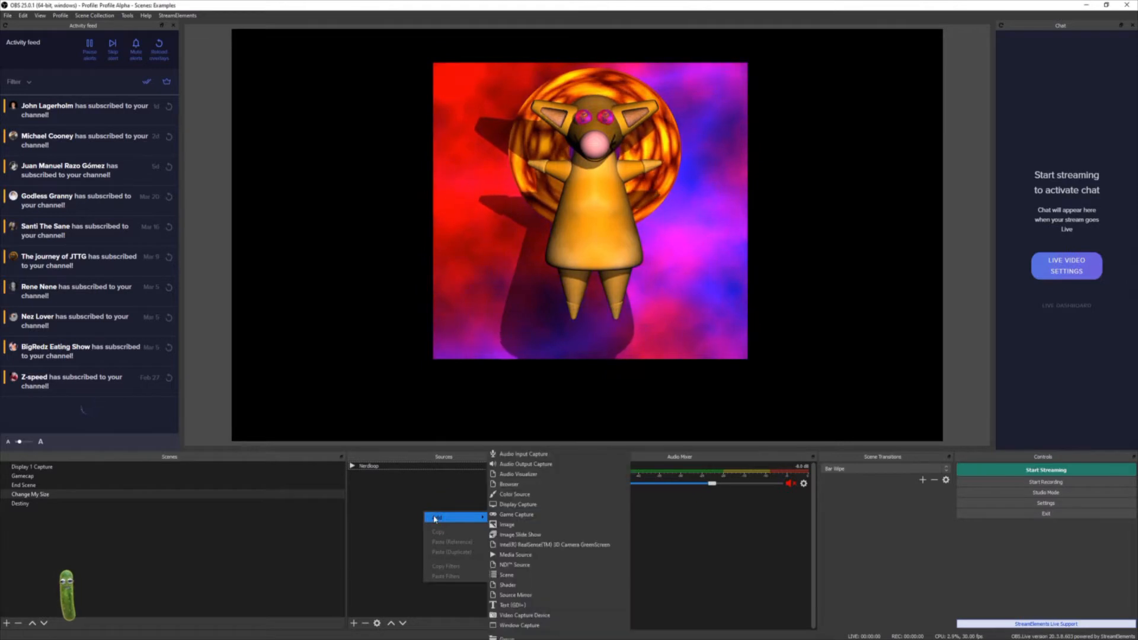
left_click(513, 493)
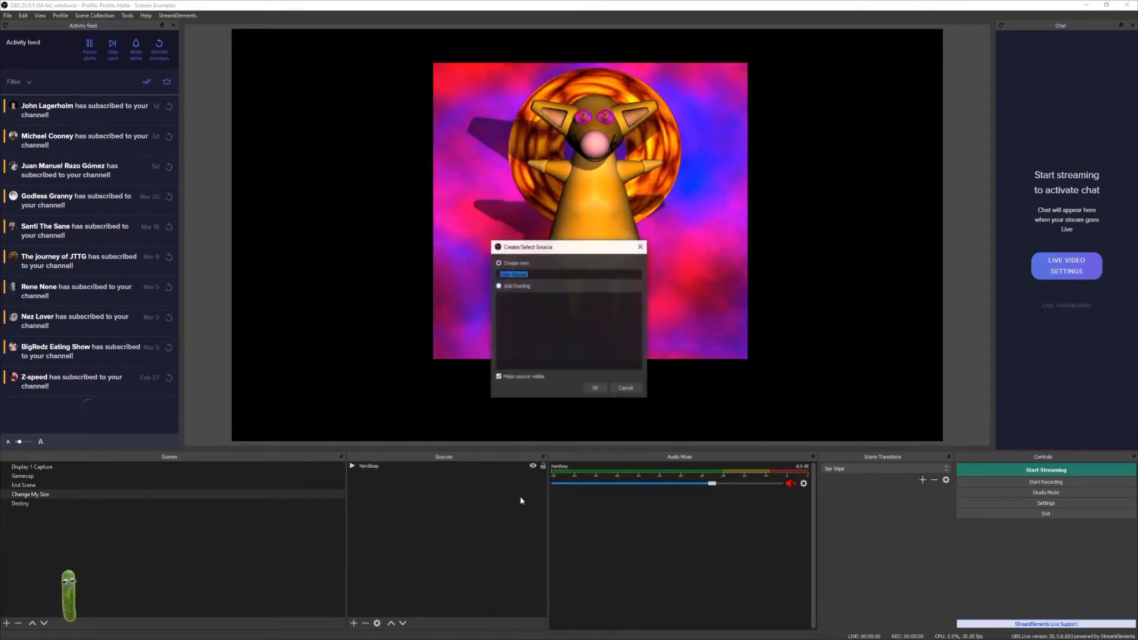
left_click(595, 389)
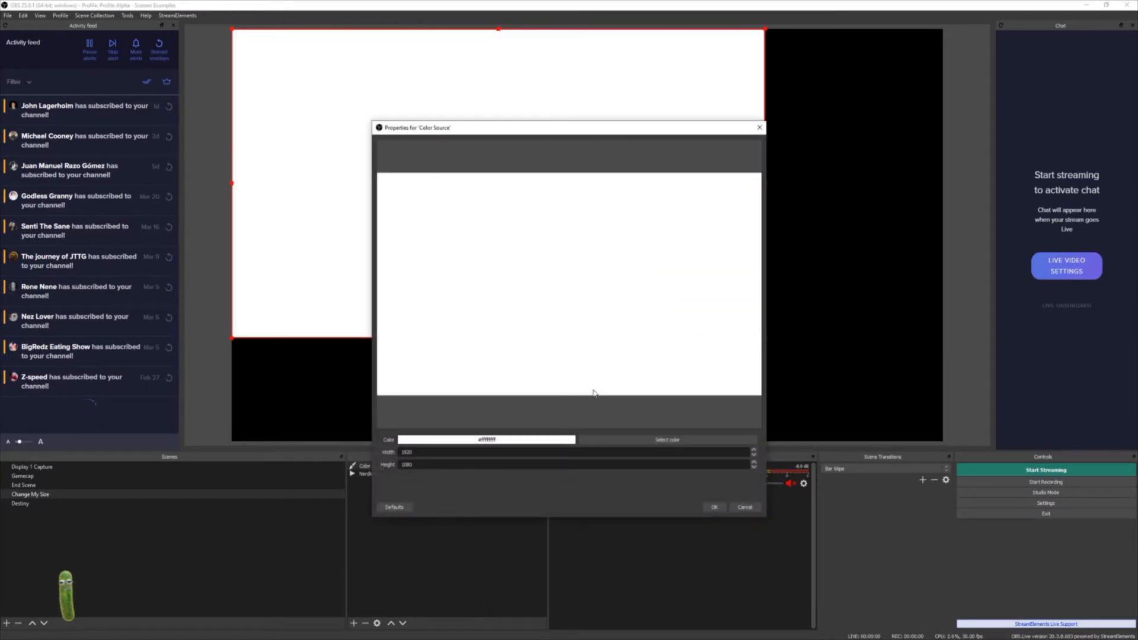
left_click(625, 439)
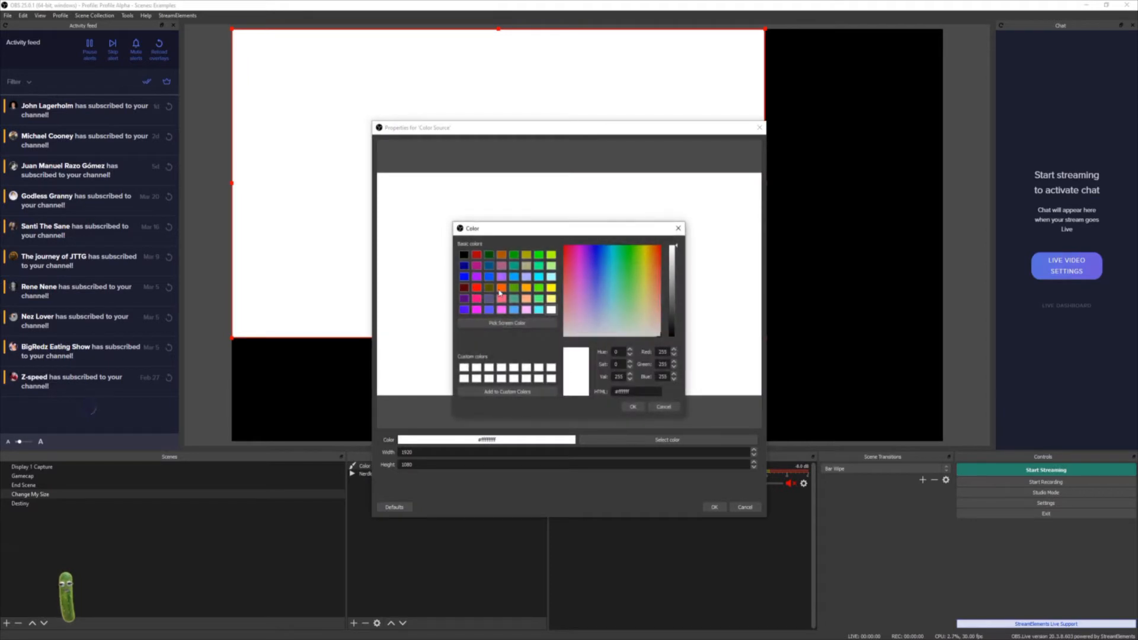
left_click(500, 288)
left_click(633, 407)
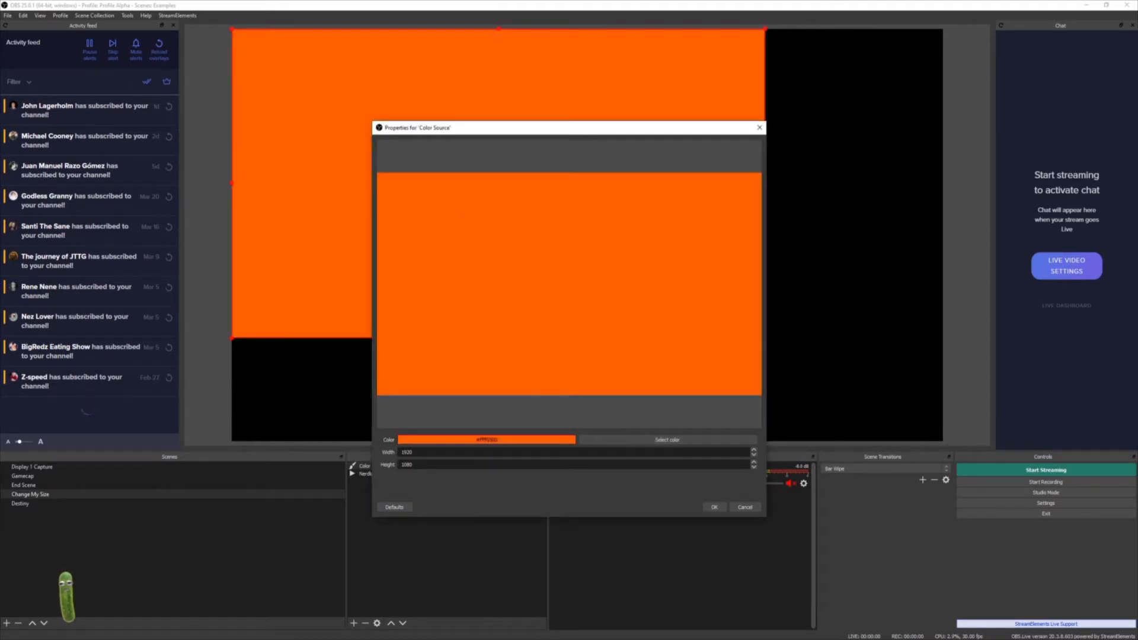
left_click(713, 507)
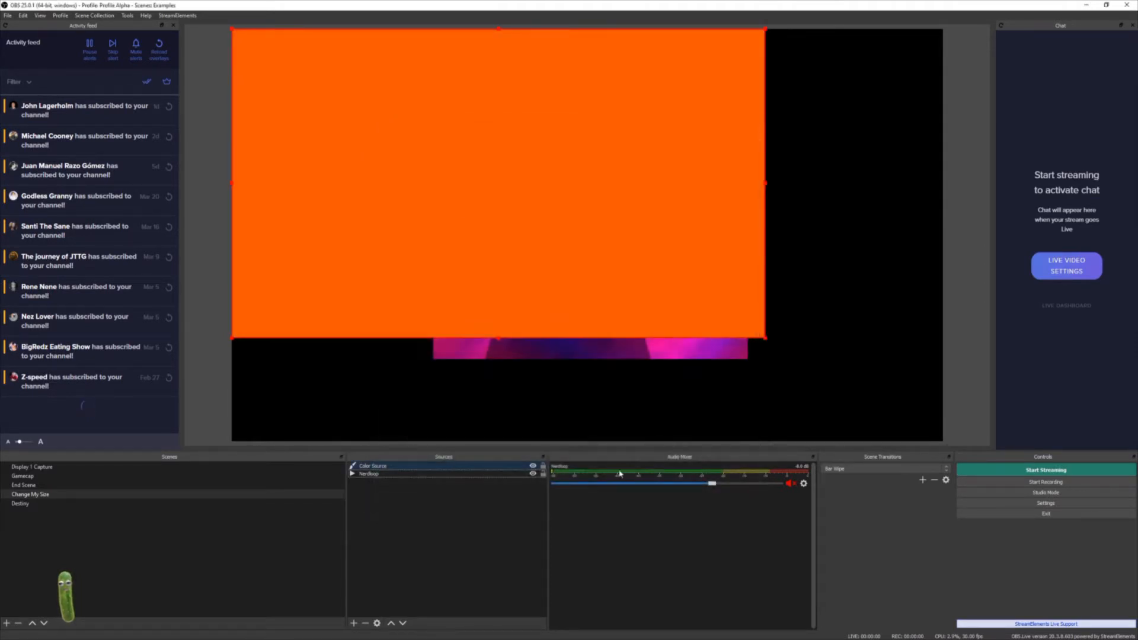
- Fit the Color Source to the screen and move it below the Nerdloop source in the source order
right_click(332, 281)
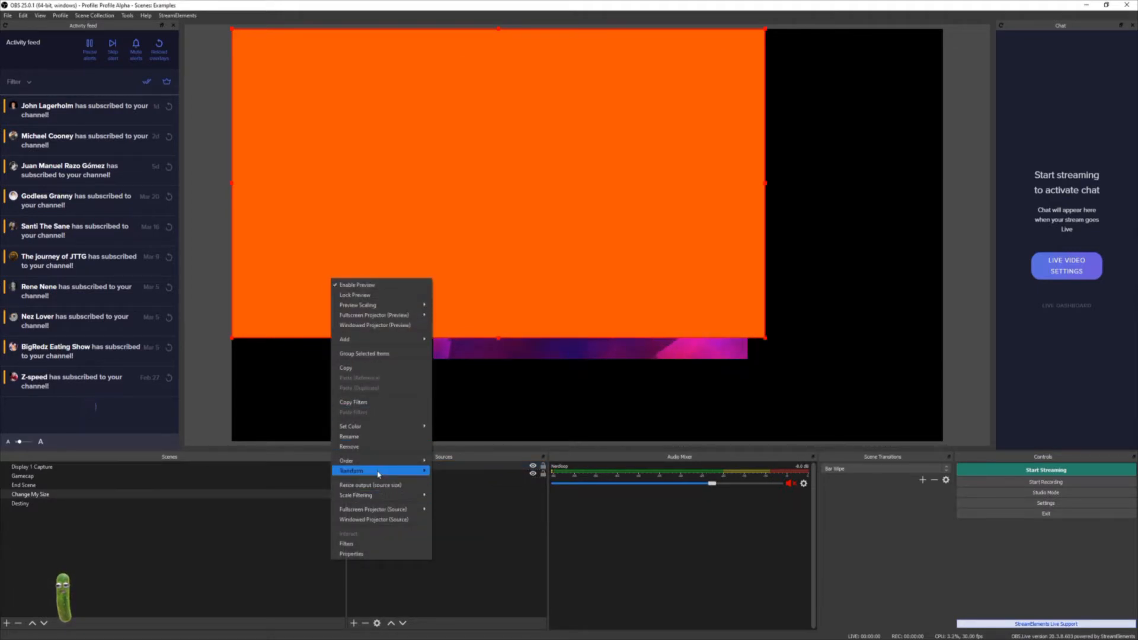
mouse_move(382, 471)
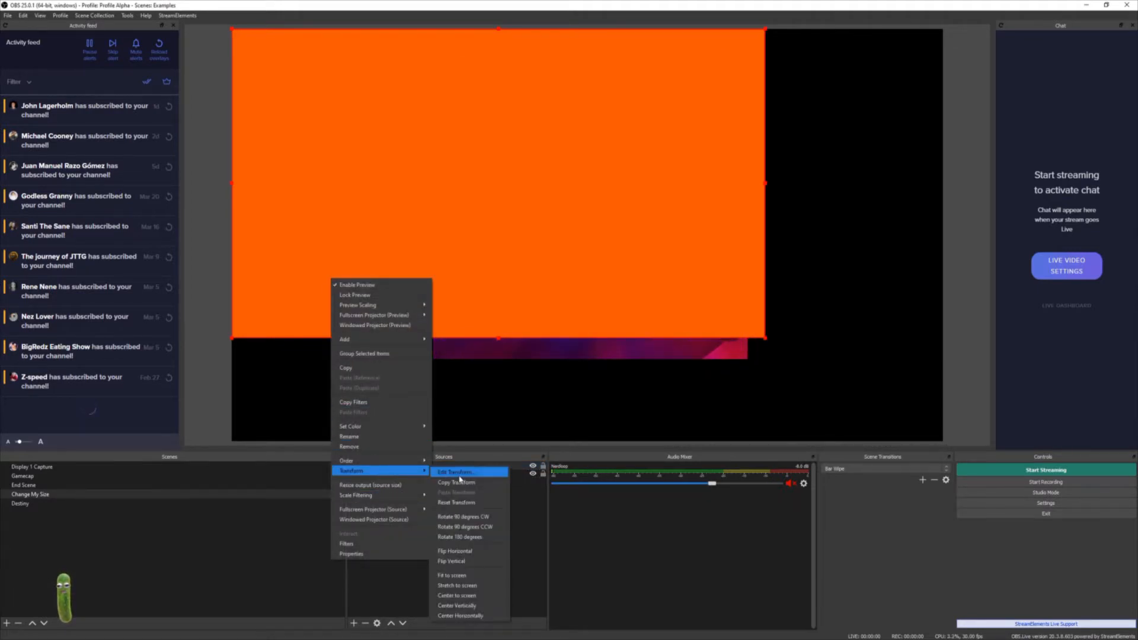
left_click(475, 575)
left_click_drag(394, 468, 395, 486)
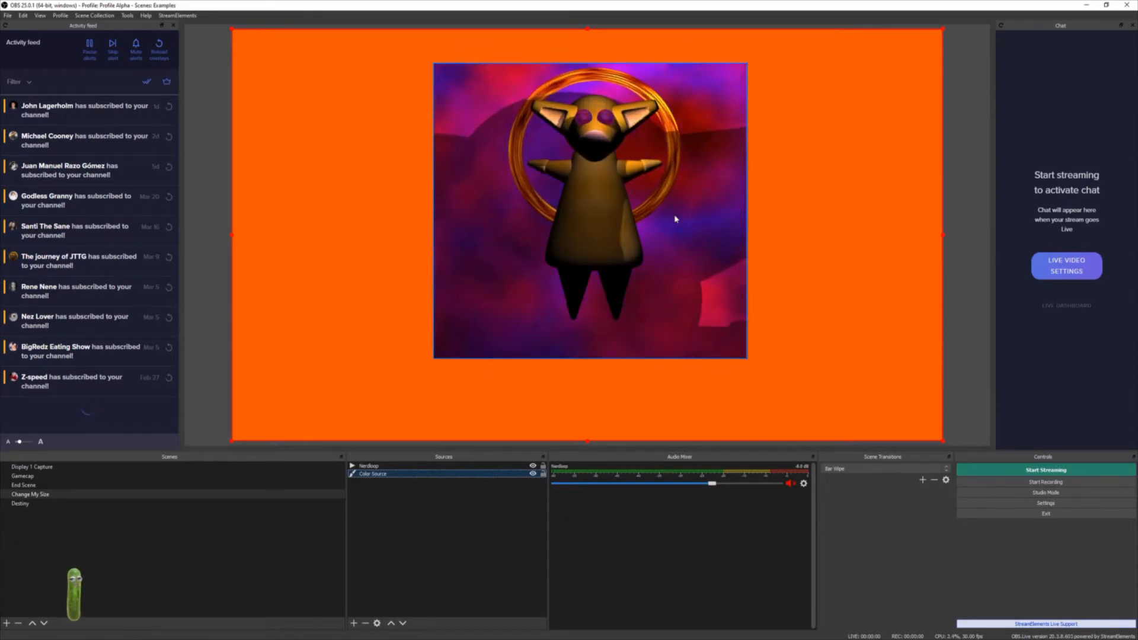
- Toggle the Nerdloop source's visibility off and back on
left_click(533, 466)
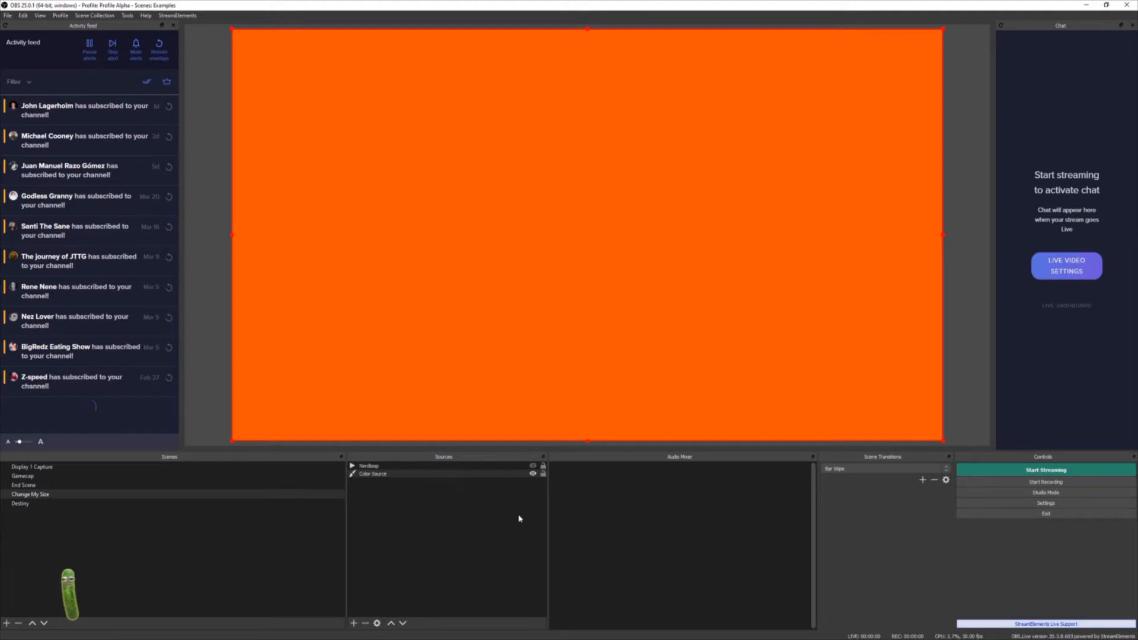
left_click(533, 466)
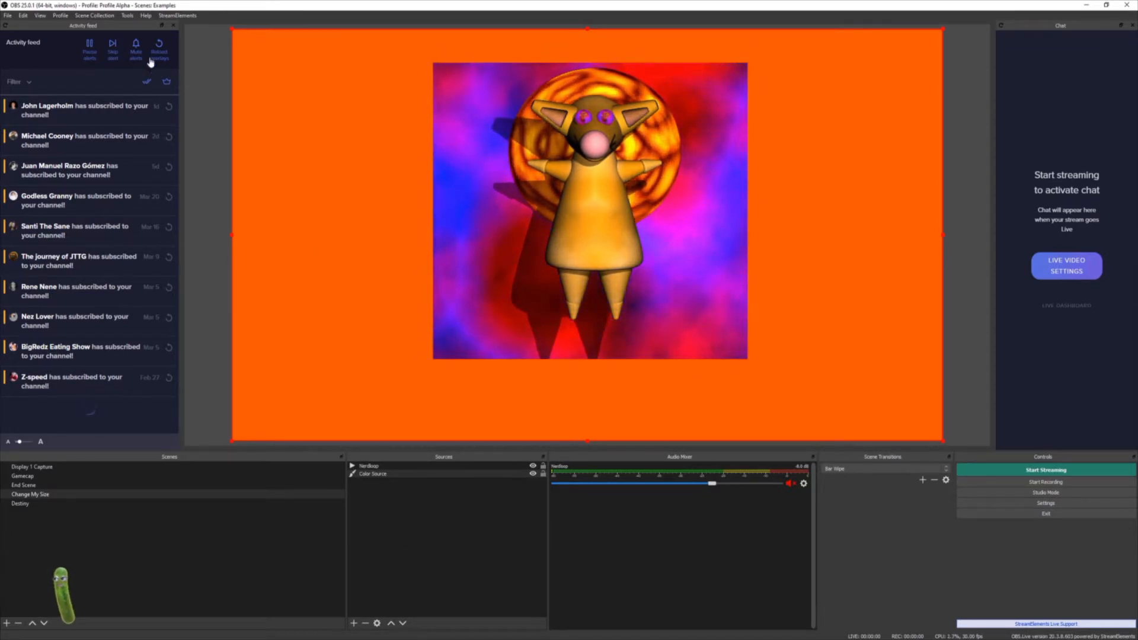
left_click(61, 16)
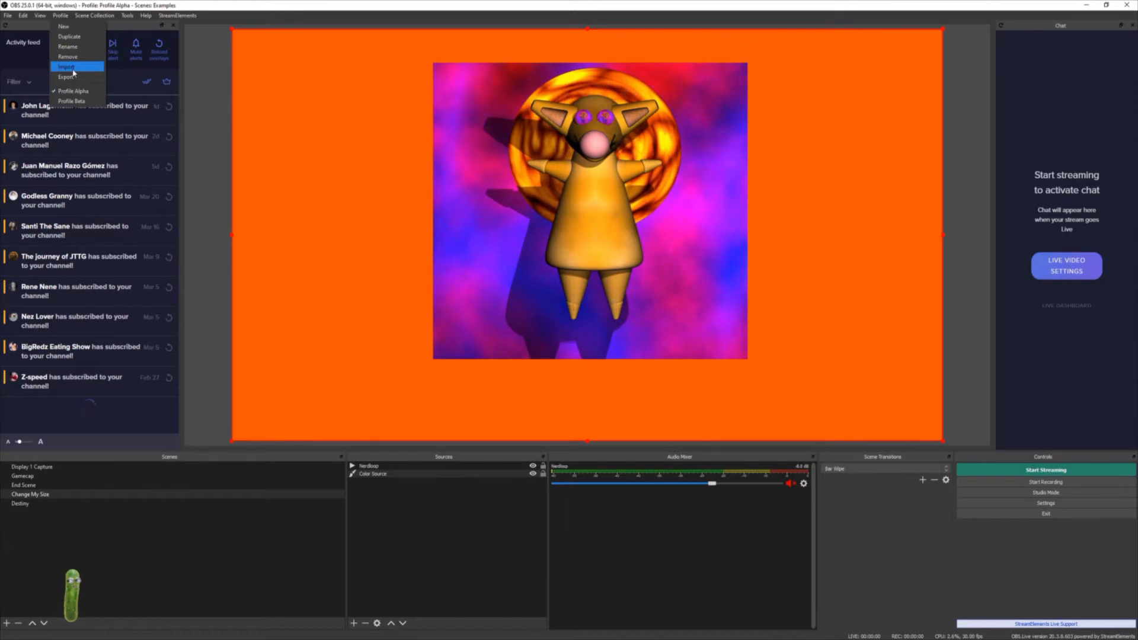
left_click(104, 18)
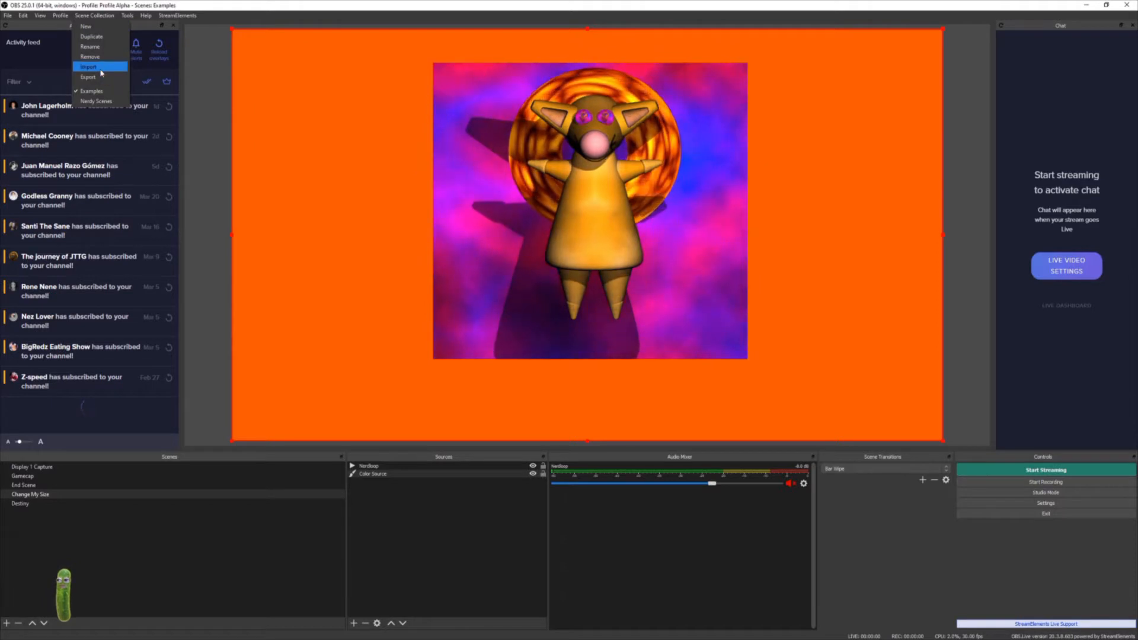
left_click(240, 19)
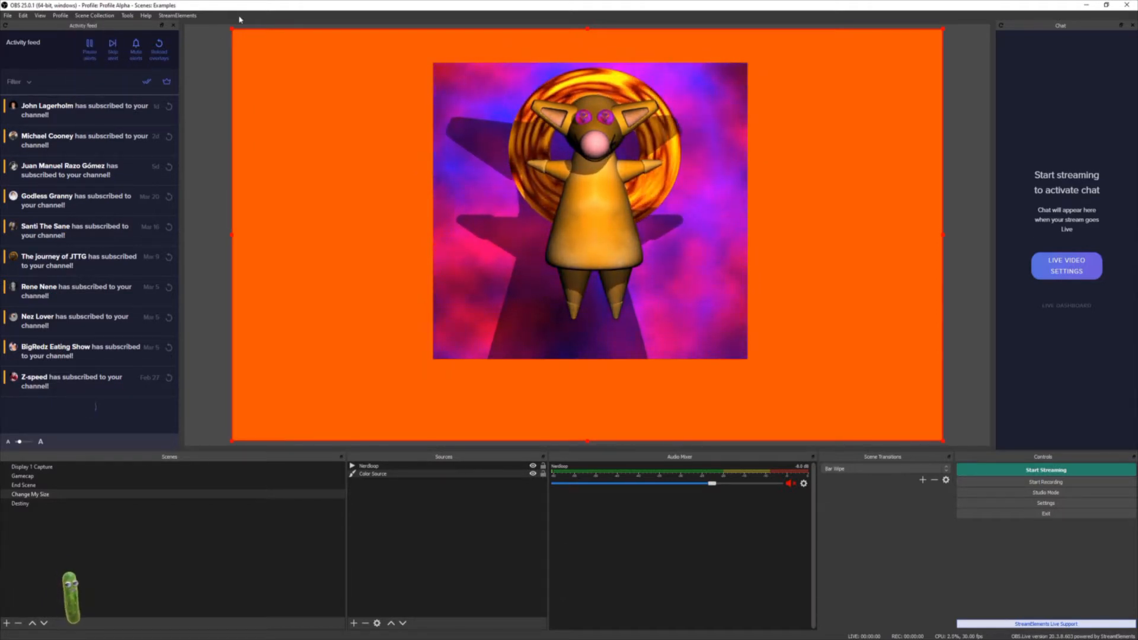
left_click(177, 16)
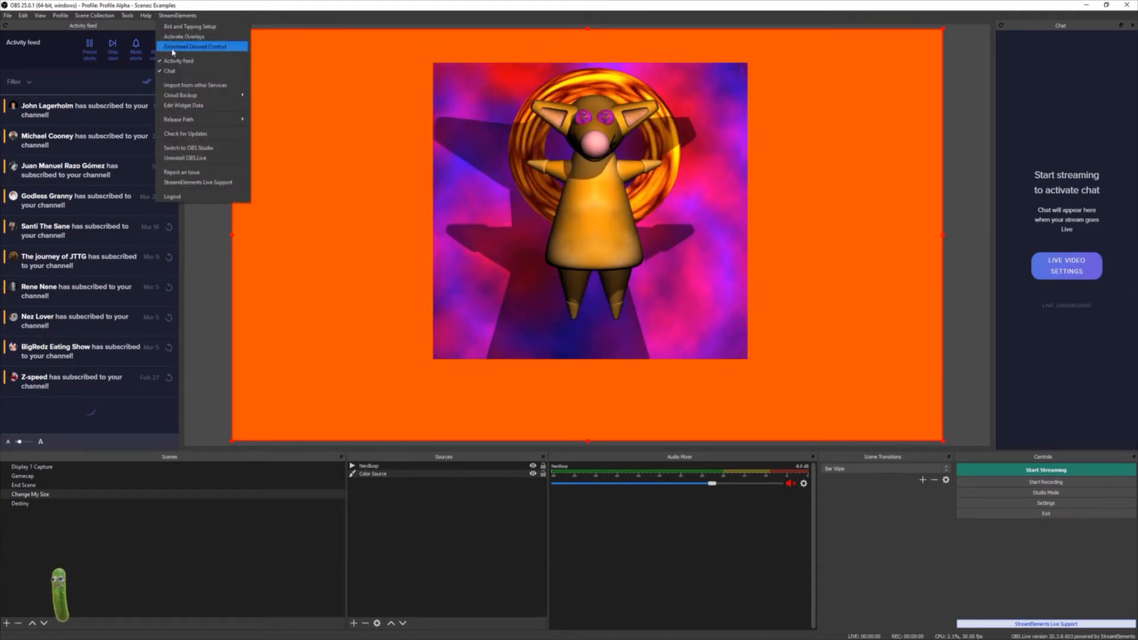
mouse_move(219, 97)
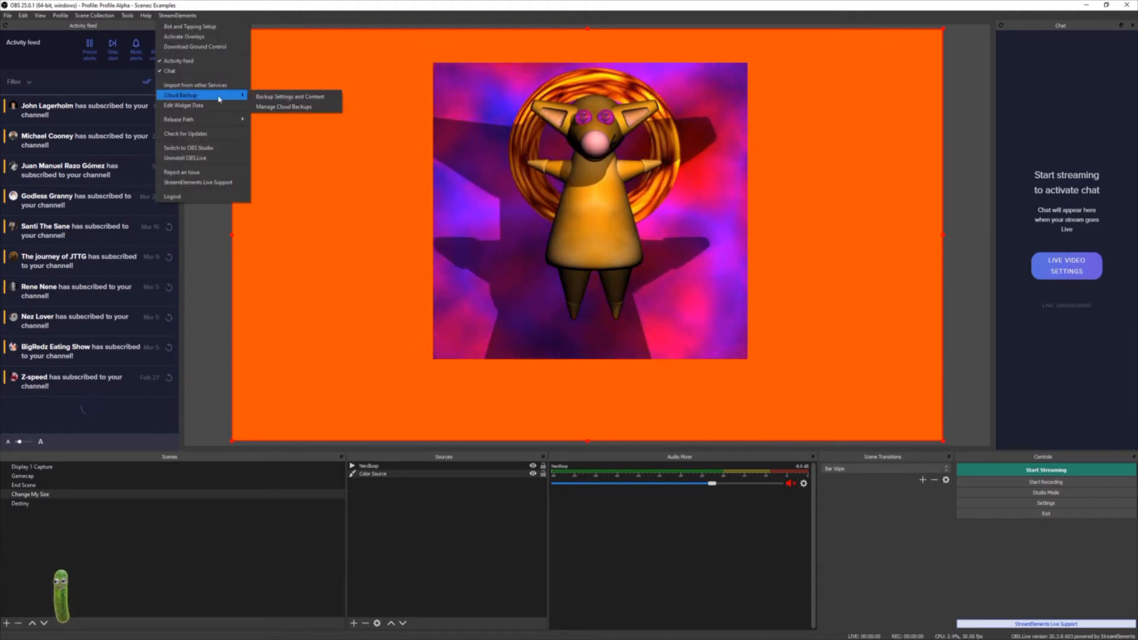
left_click(308, 97)
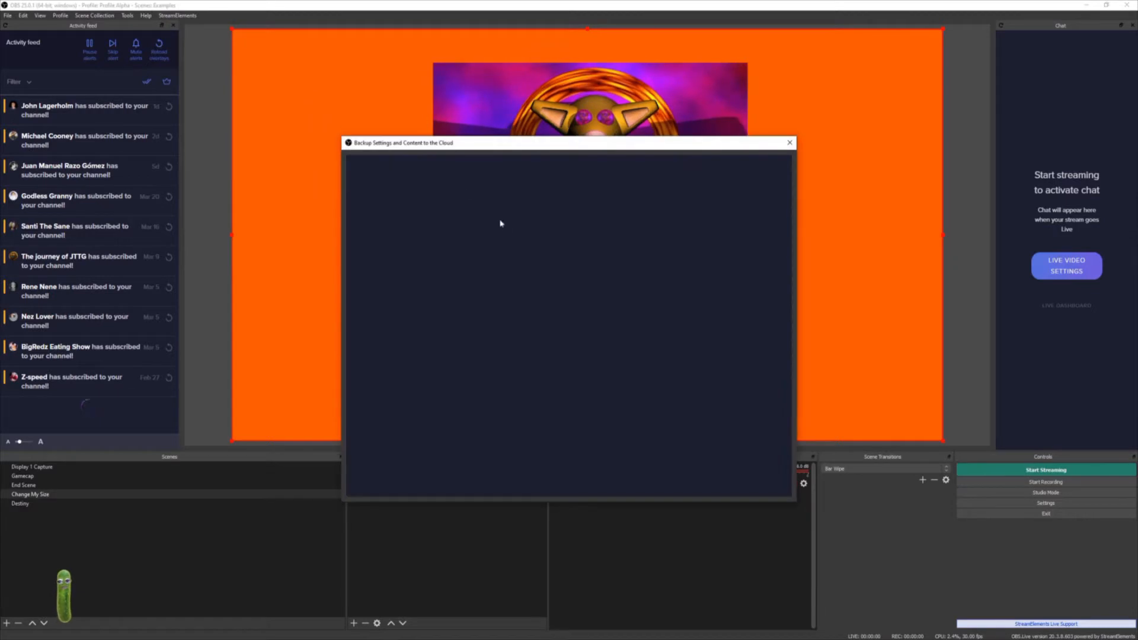
left_click(406, 238)
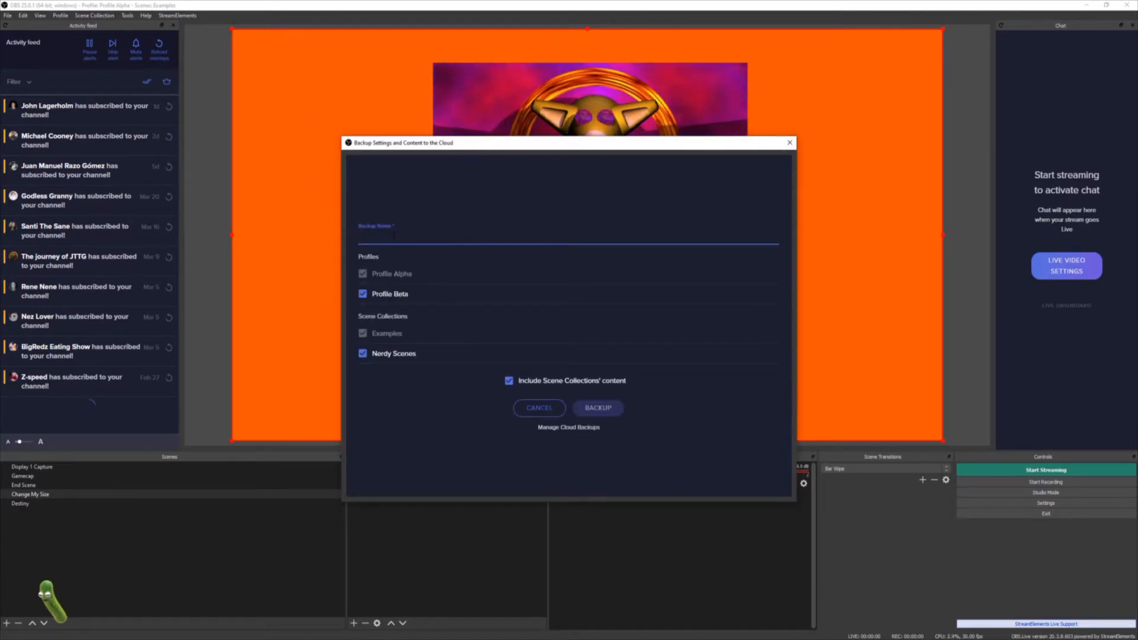
type("Name")
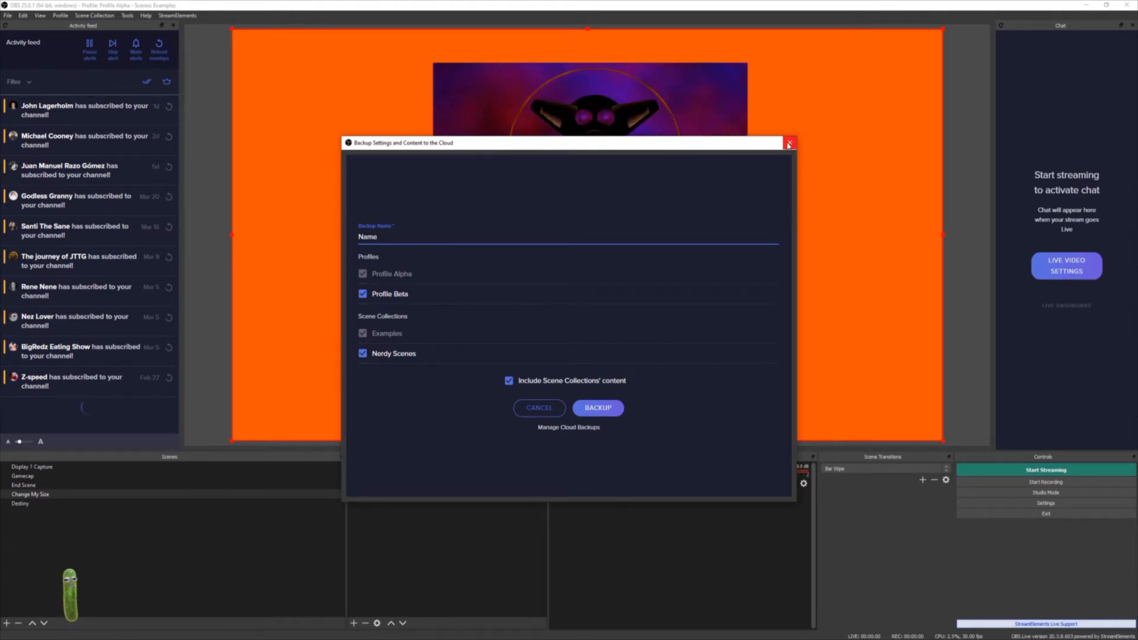
left_click(788, 144)
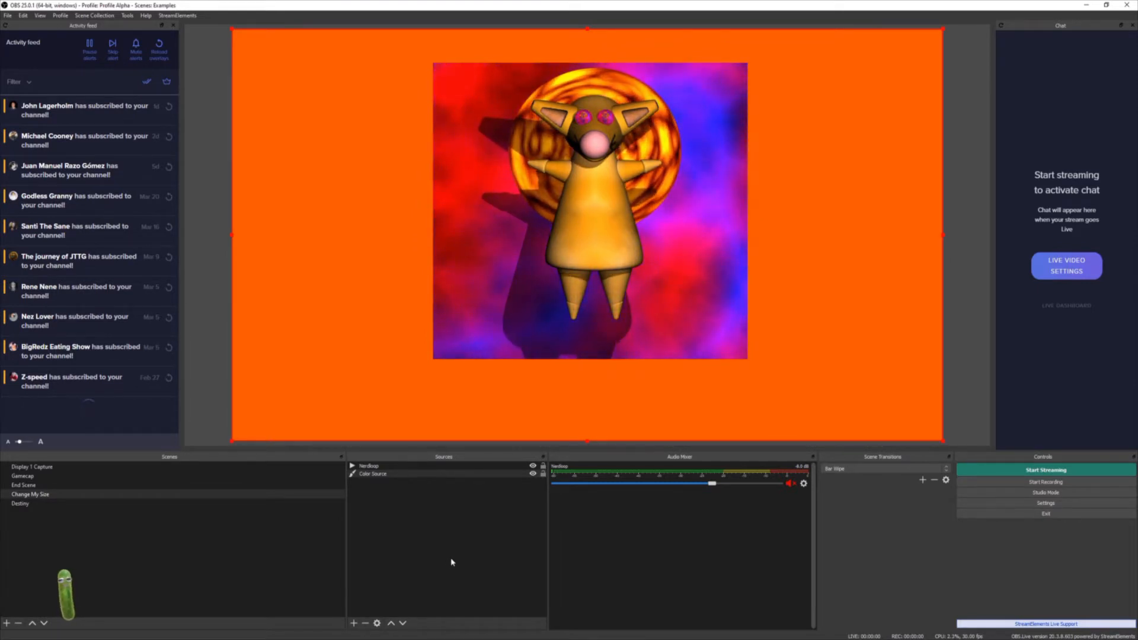
- Add a Chroma Key effect filter to the Nerdloop source
left_click(369, 467)
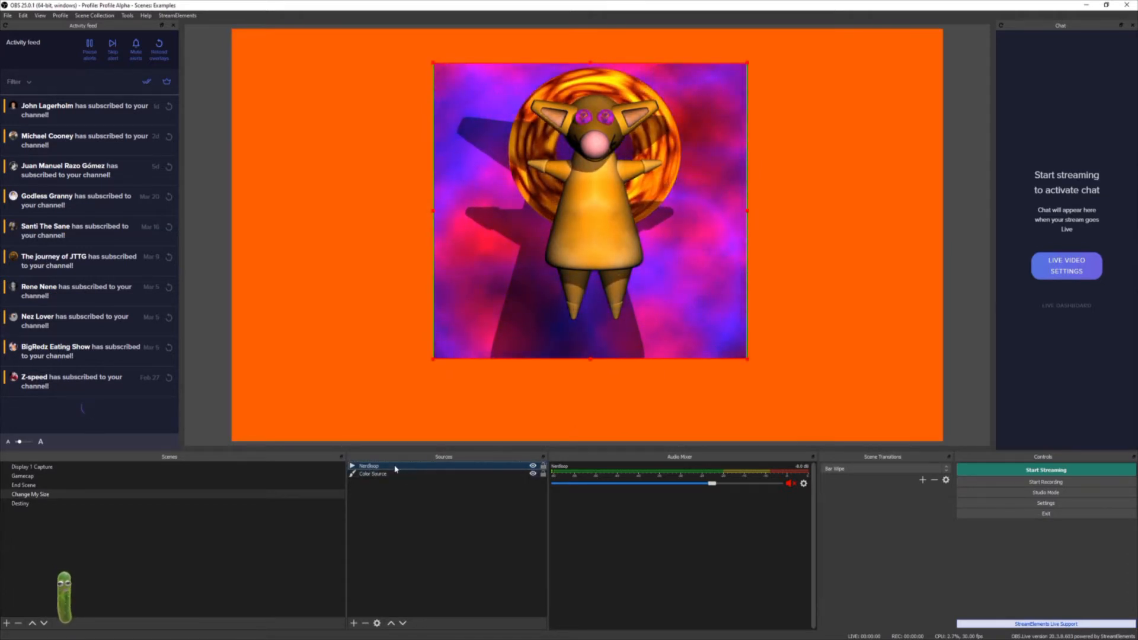
right_click(394, 468)
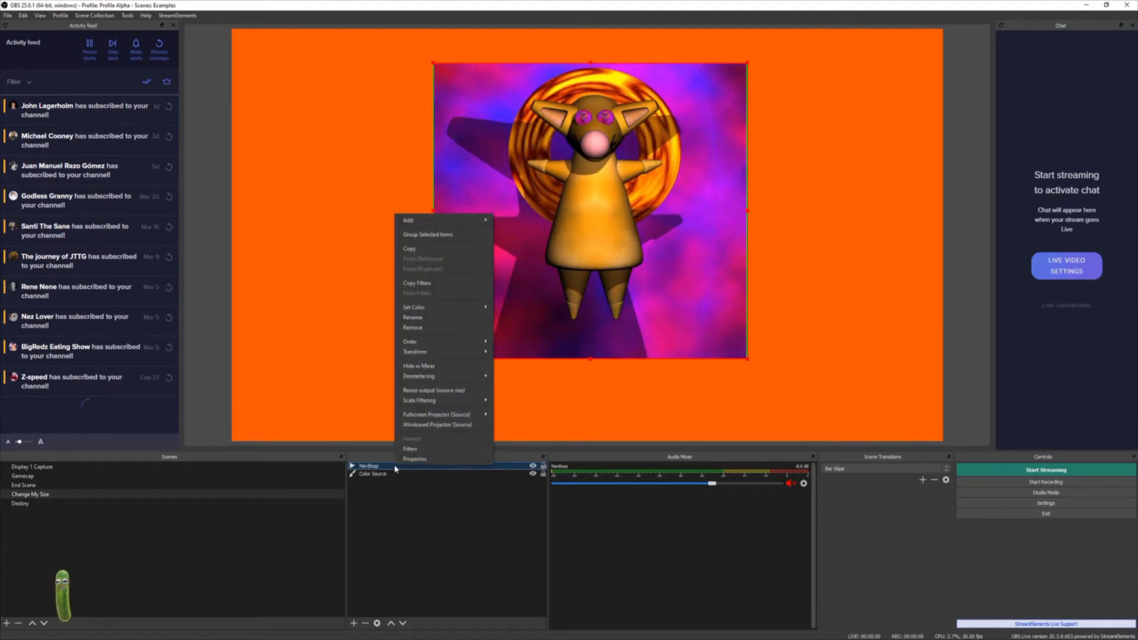
left_click(432, 453)
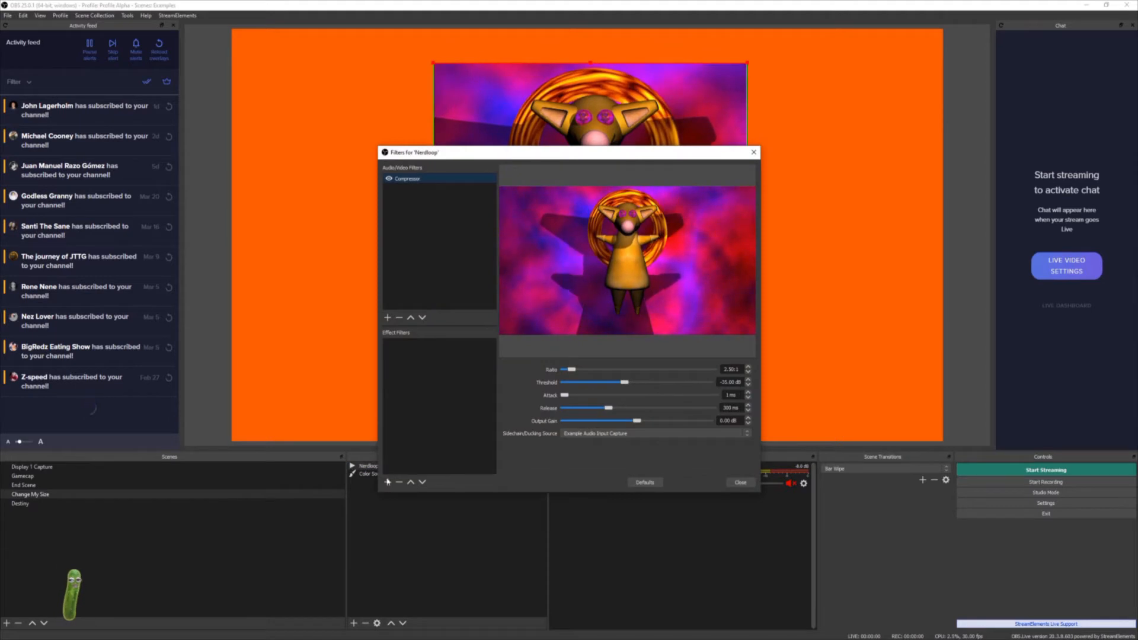
right_click(418, 391)
mouse_move(436, 401)
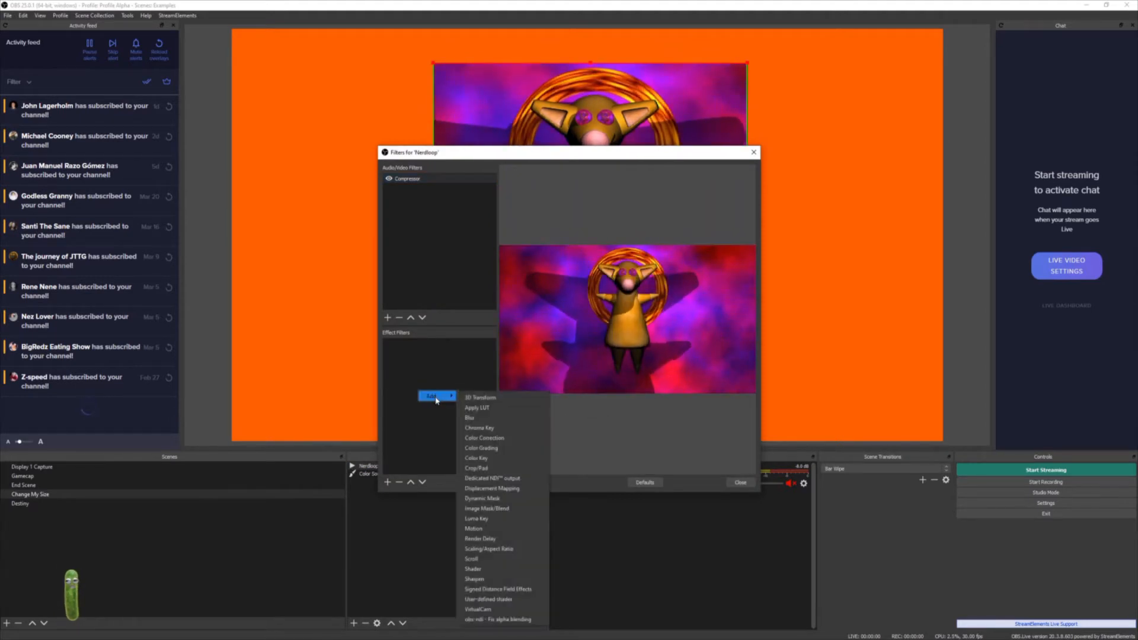
left_click(504, 428)
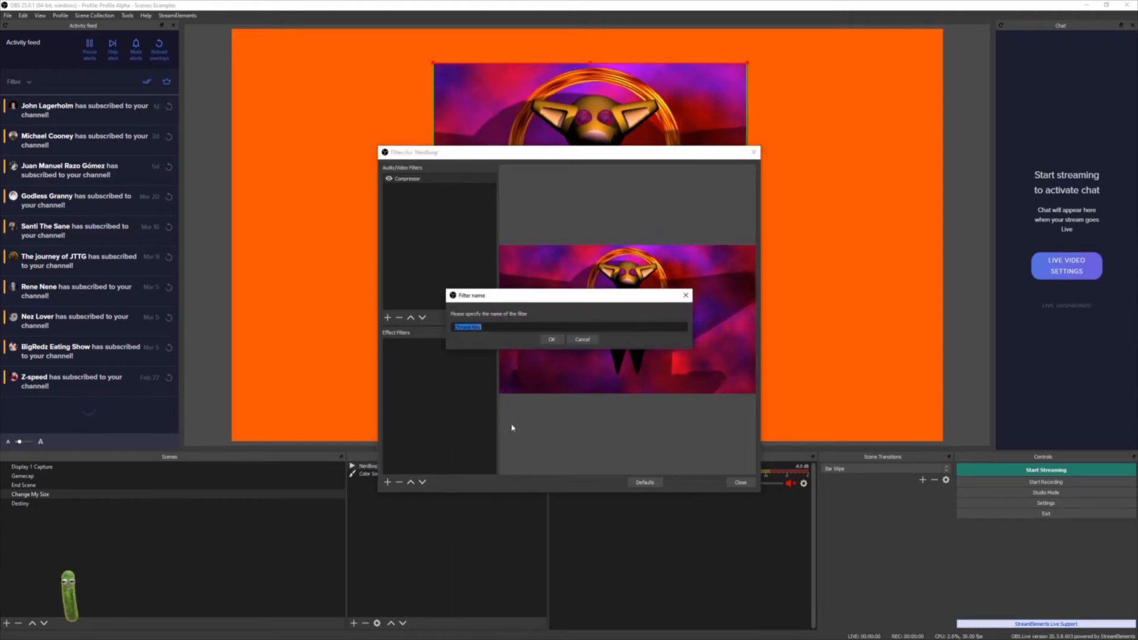
left_click(557, 341)
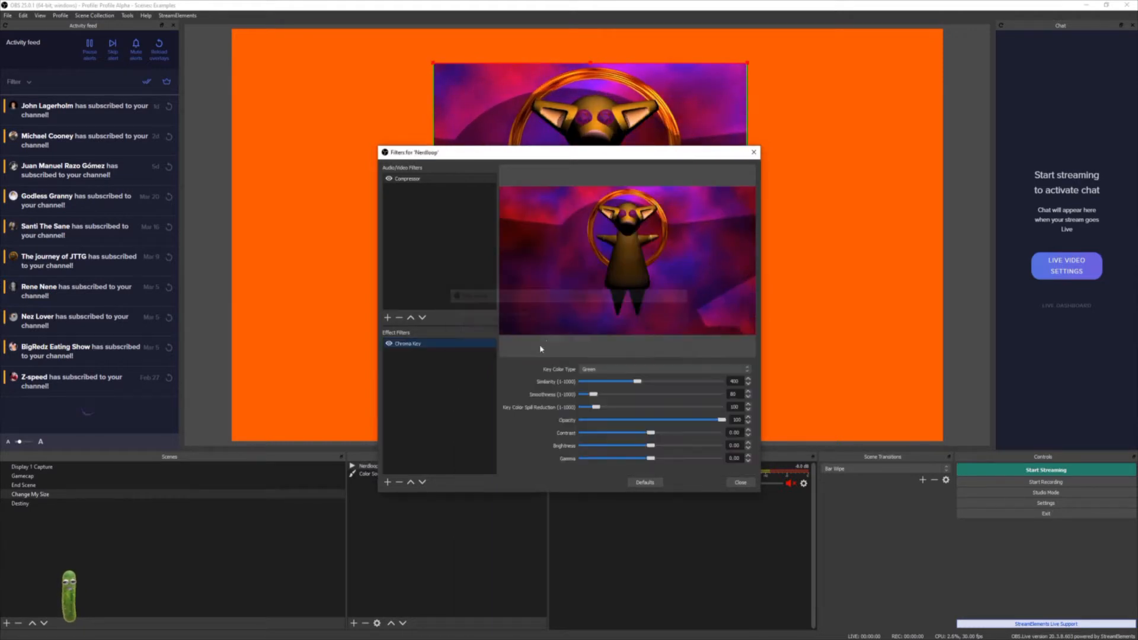
- Set the chroma key color type to Magenta, close the filters, and nudge the Nerdloop source slightly
left_click(633, 371)
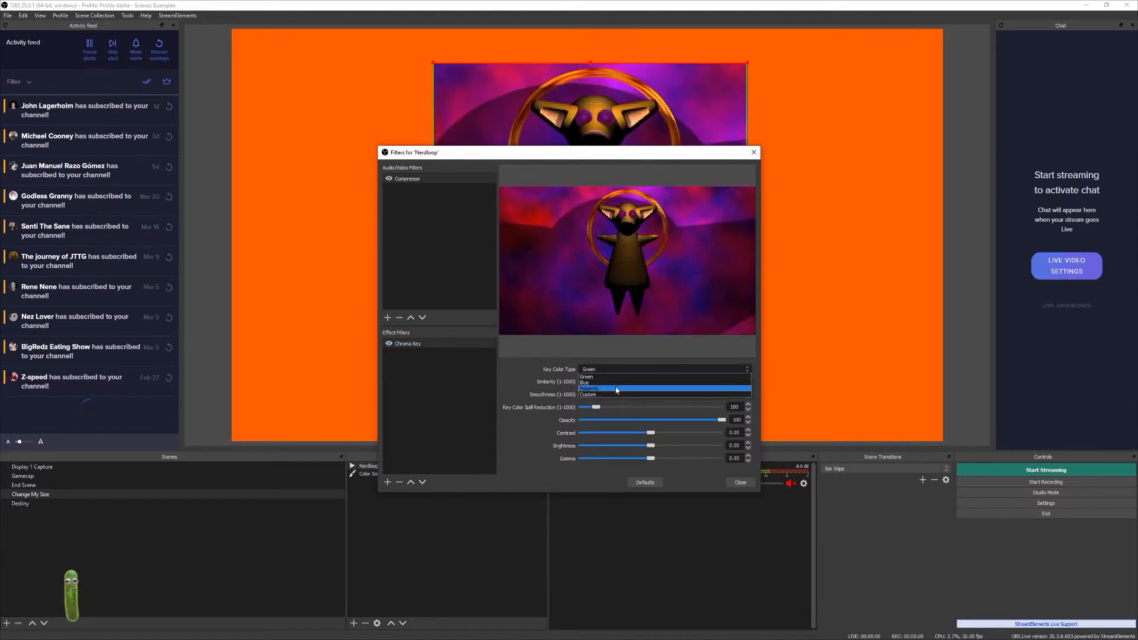
left_click(617, 390)
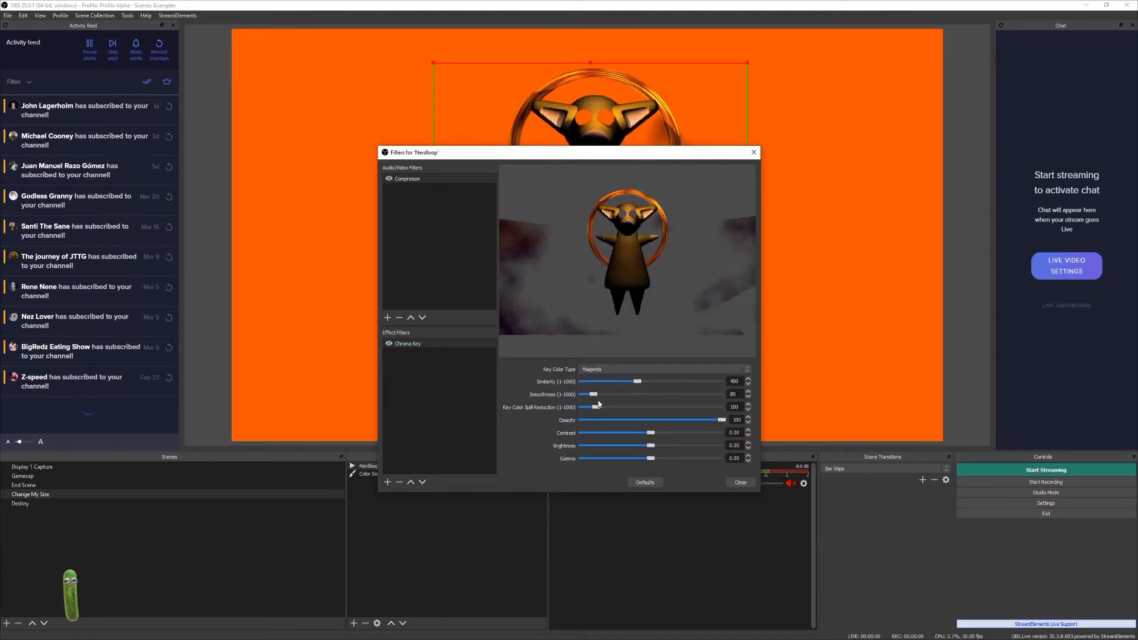
left_click(738, 484)
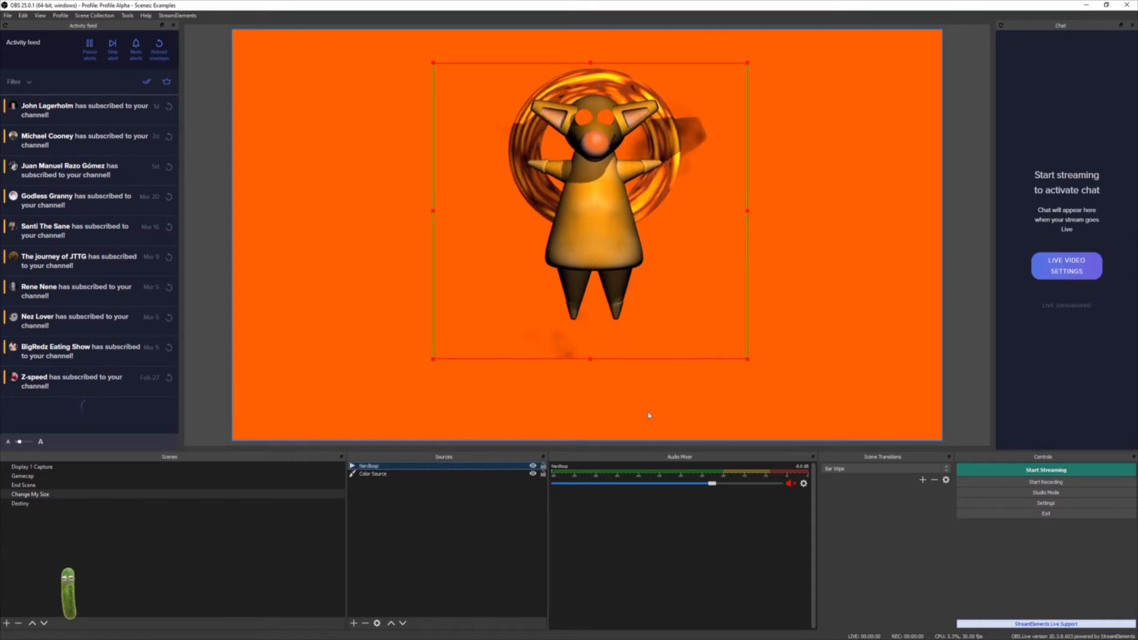
left_click_drag(704, 223, 680, 236)
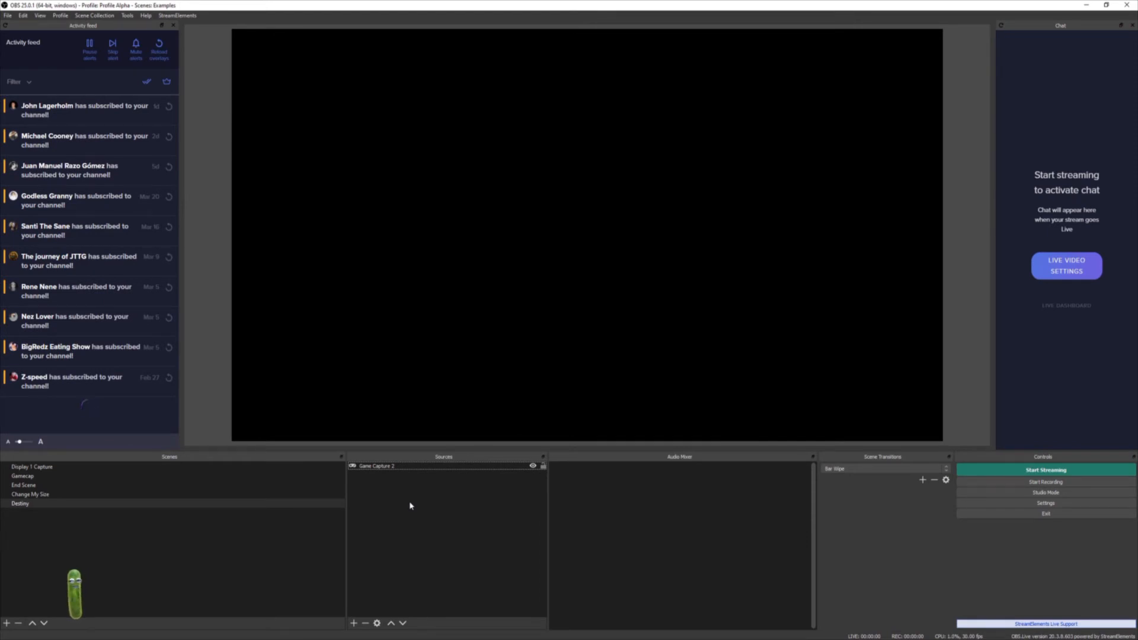
- Examine the capture mode options in the Game Capture 2 source's properties, closing them unchanged
right_click(421, 470)
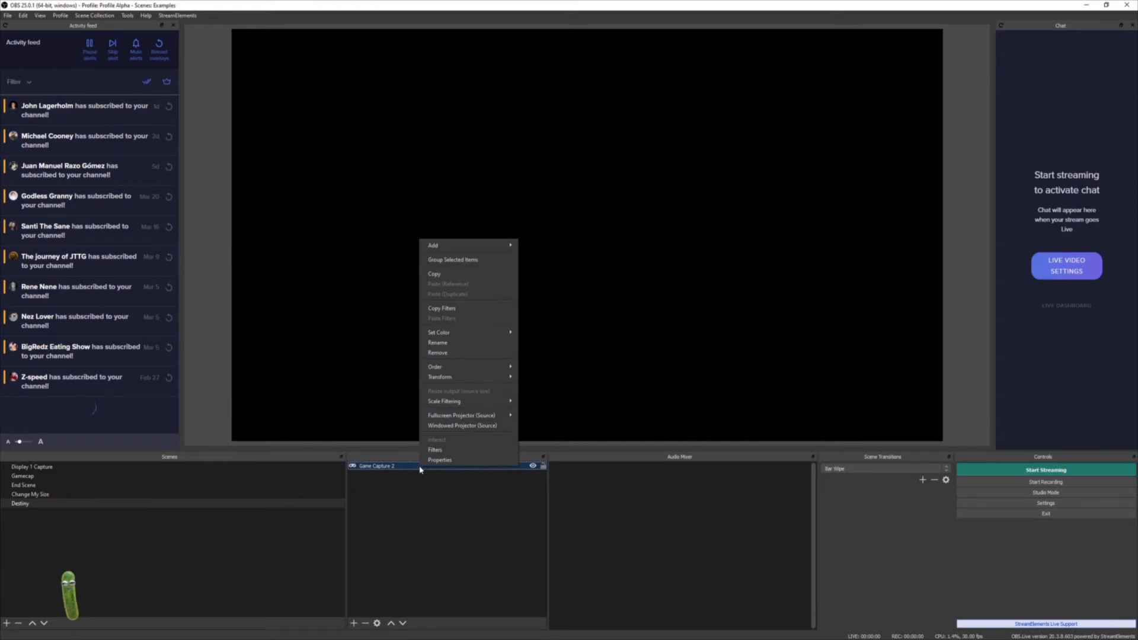
left_click(455, 460)
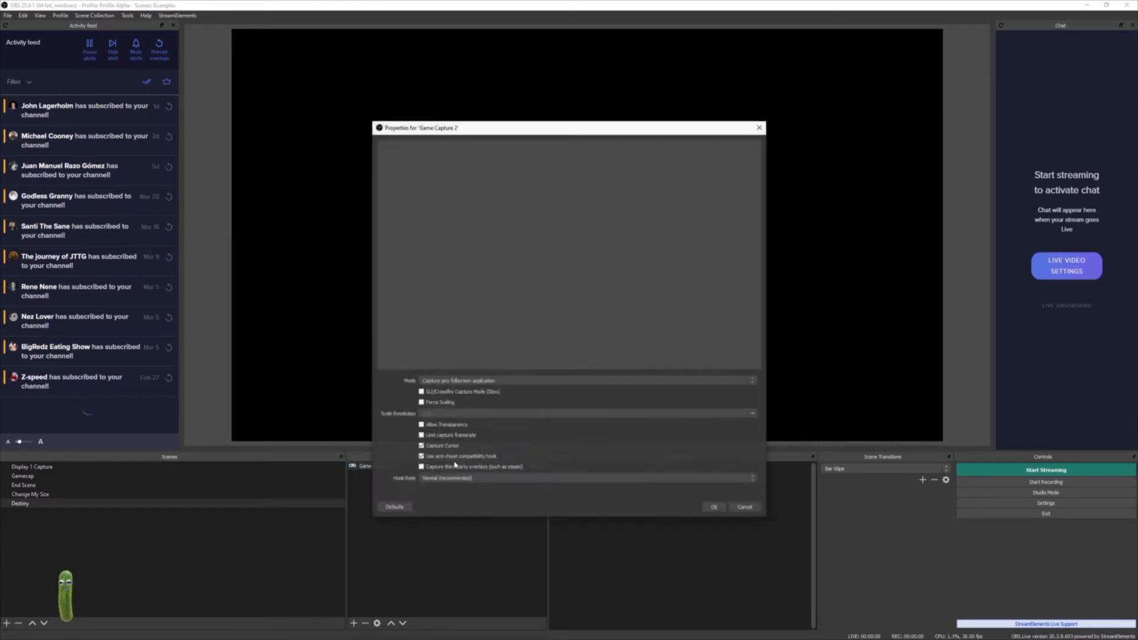
left_click(491, 382)
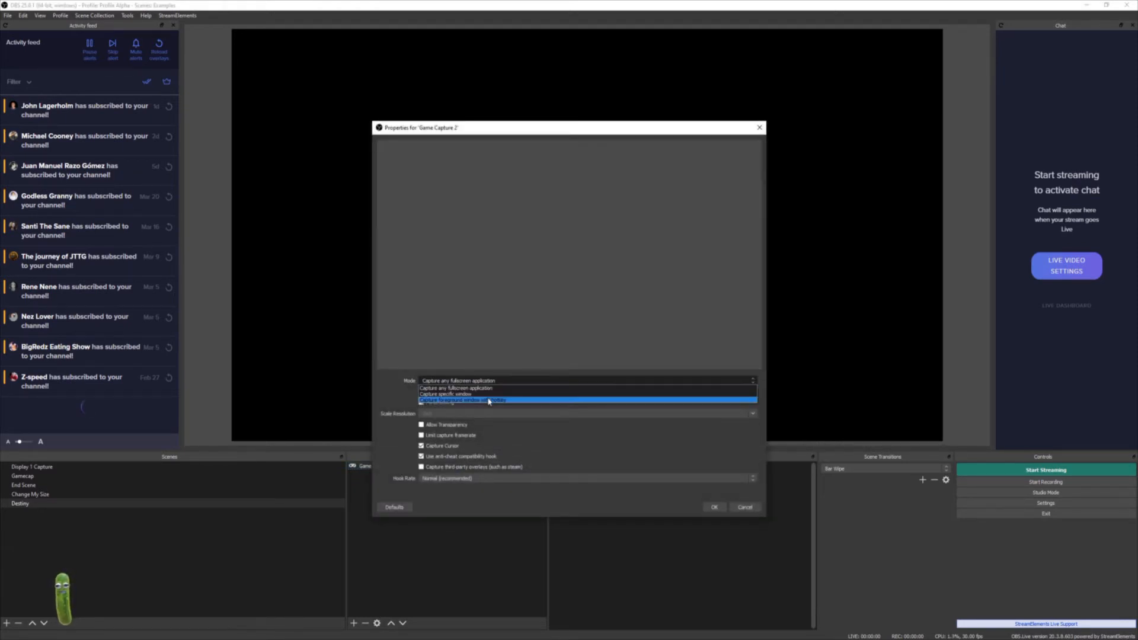
left_click(524, 449)
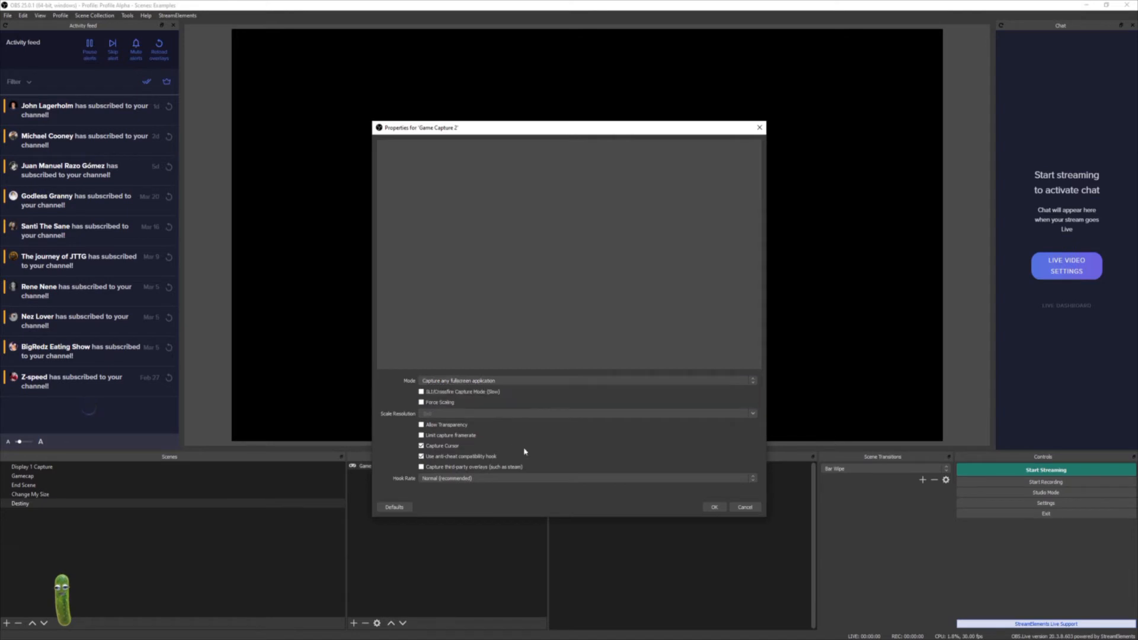
left_click(505, 381)
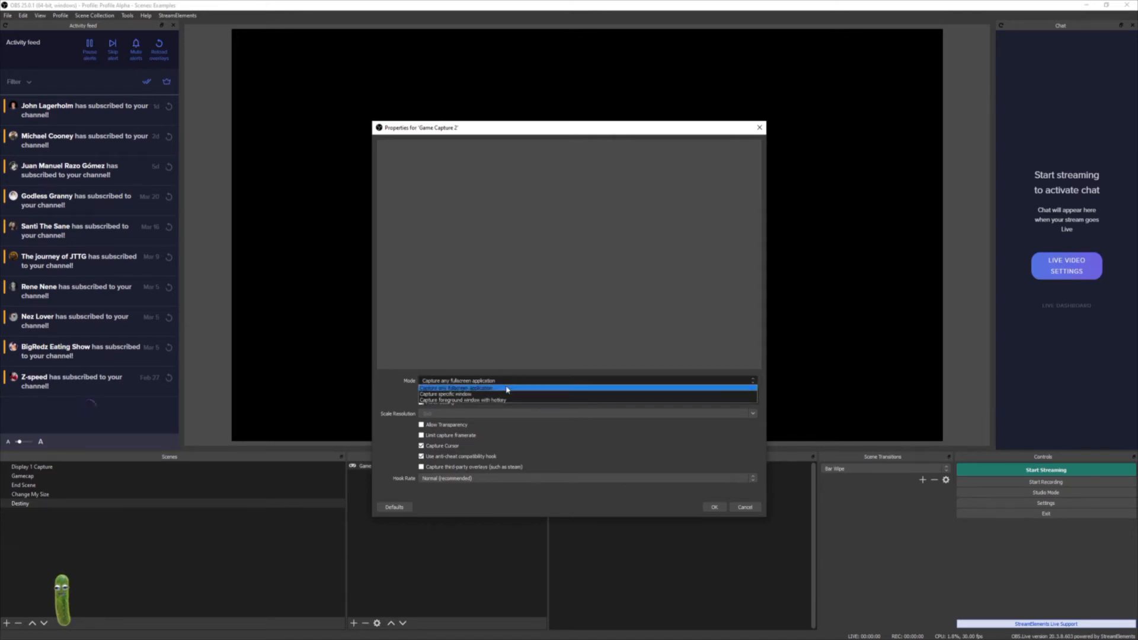
left_click(526, 479)
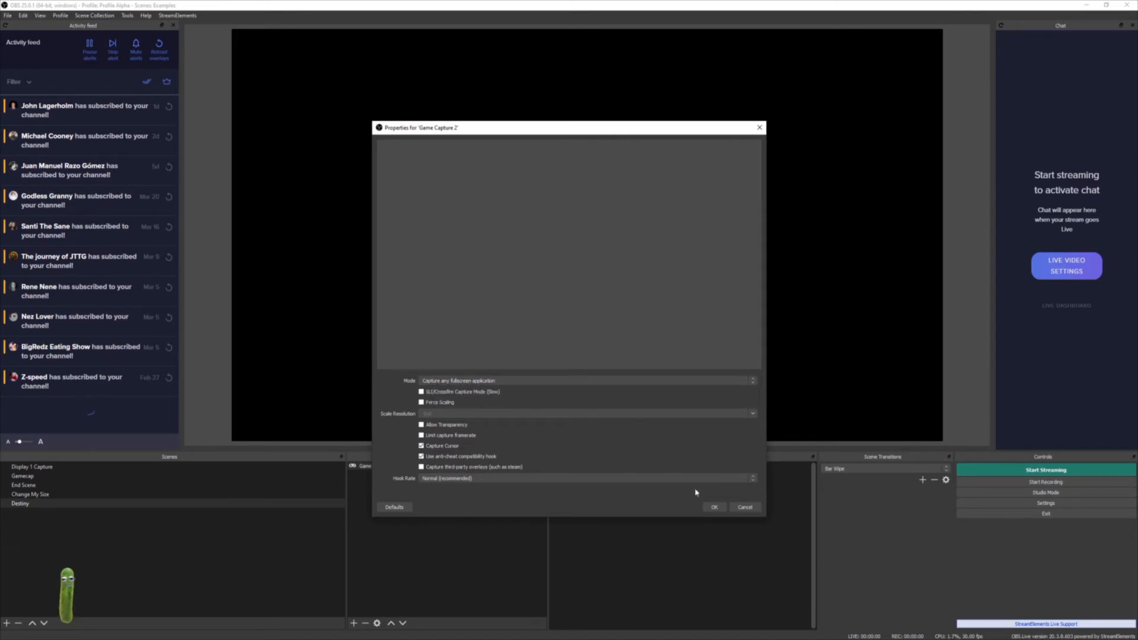
left_click(743, 507)
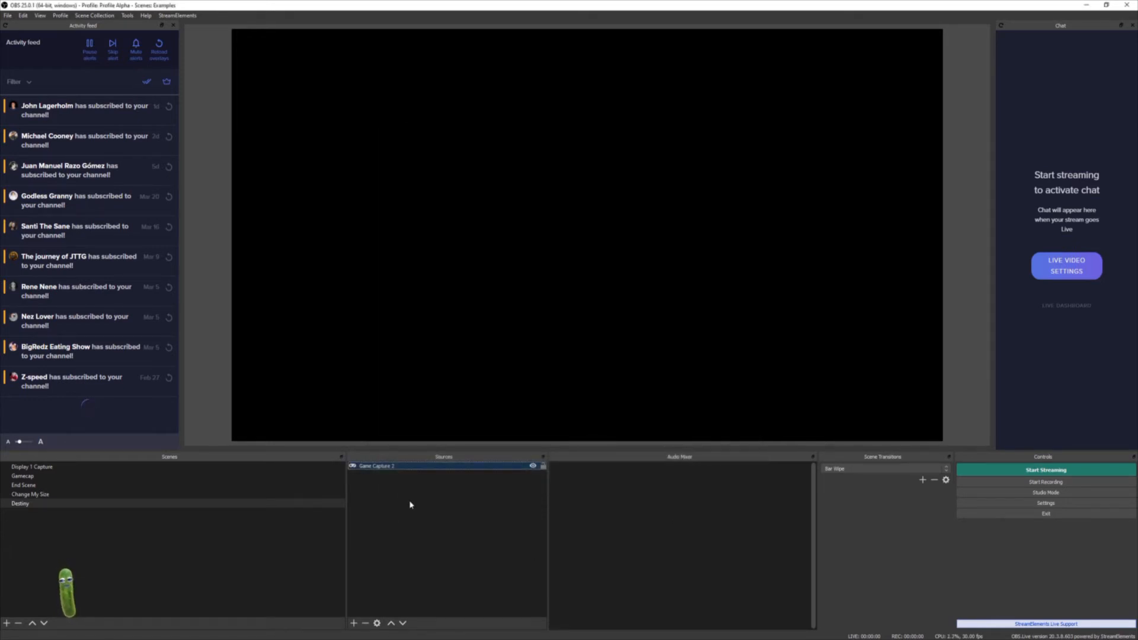
- Add a new Window Capture source capturing the Destiny 2 window
right_click(407, 489)
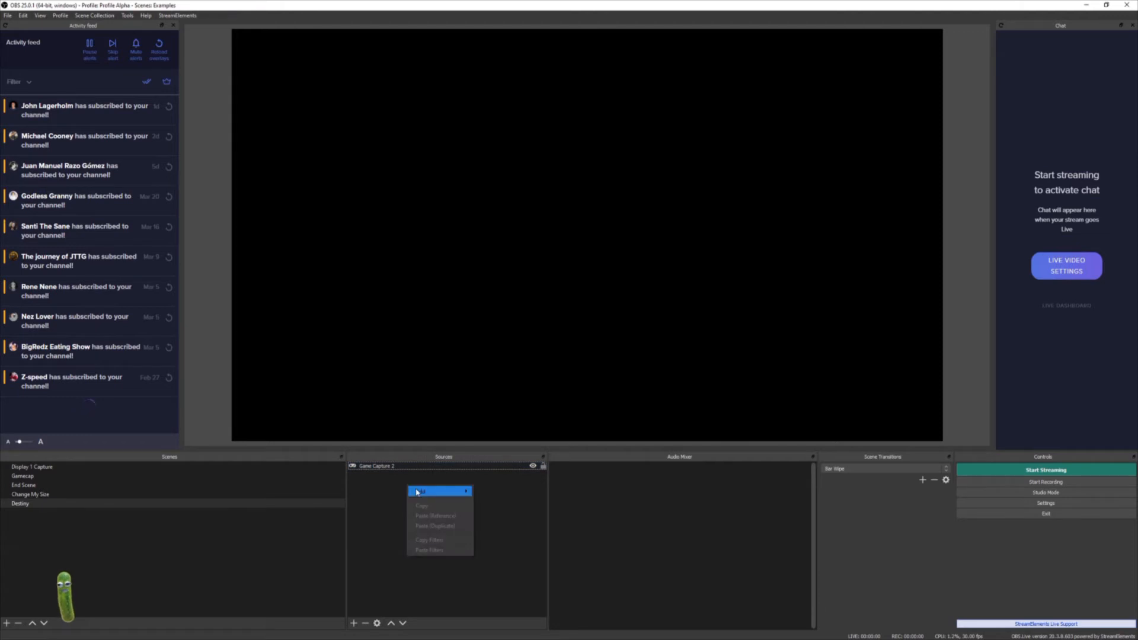
mouse_move(415, 492)
left_click(509, 626)
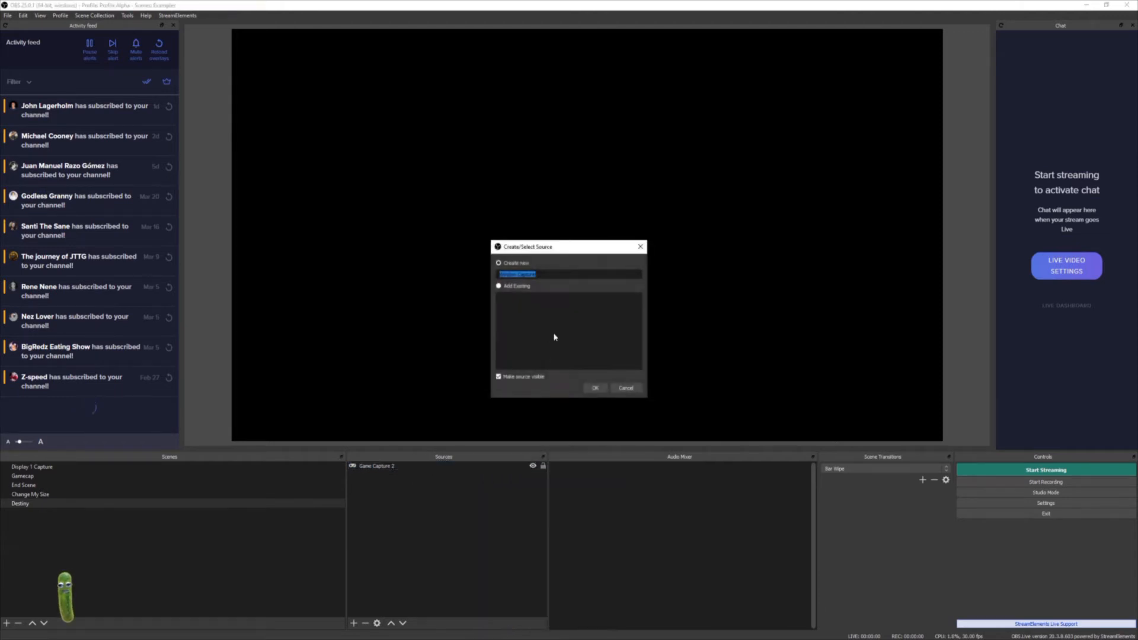
left_click(590, 390)
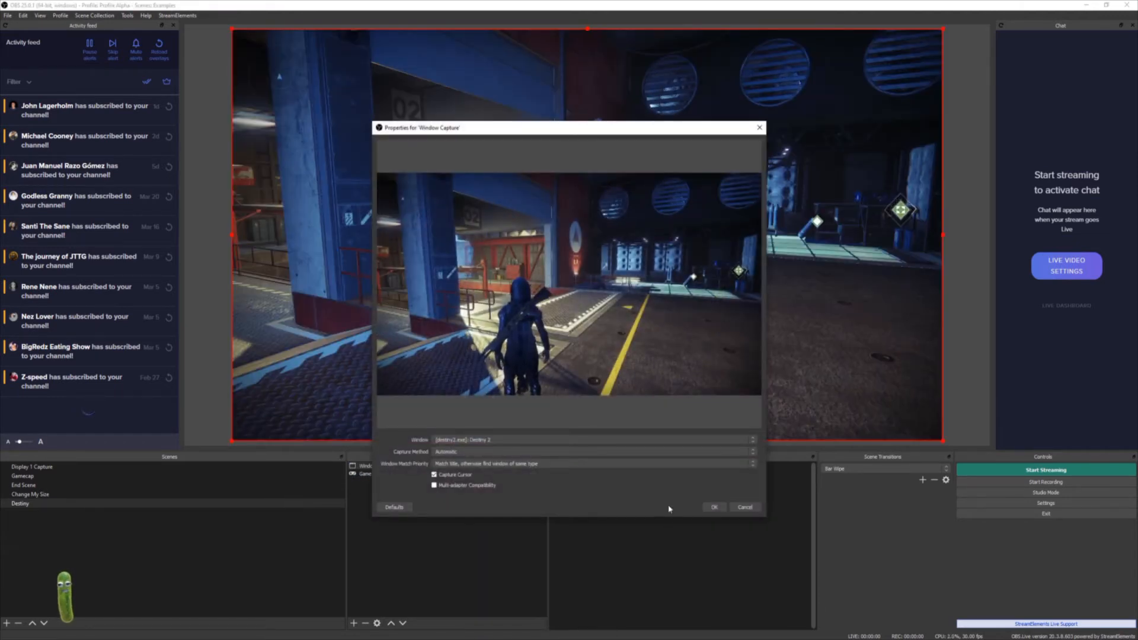
left_click(714, 507)
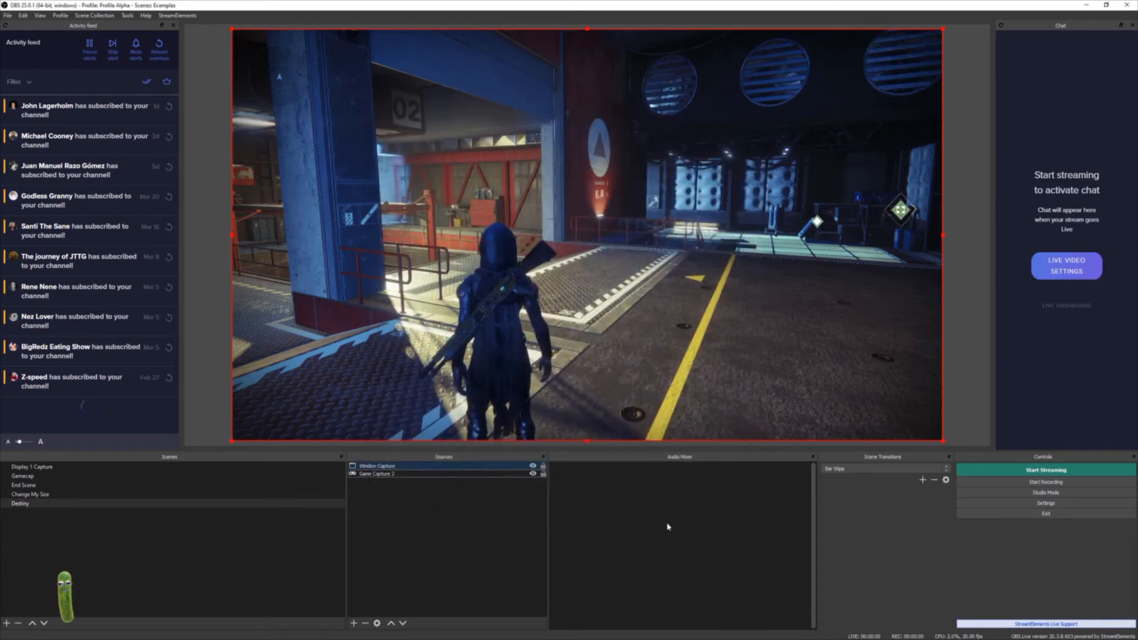
- Upload the last log file
left_click(425, 563)
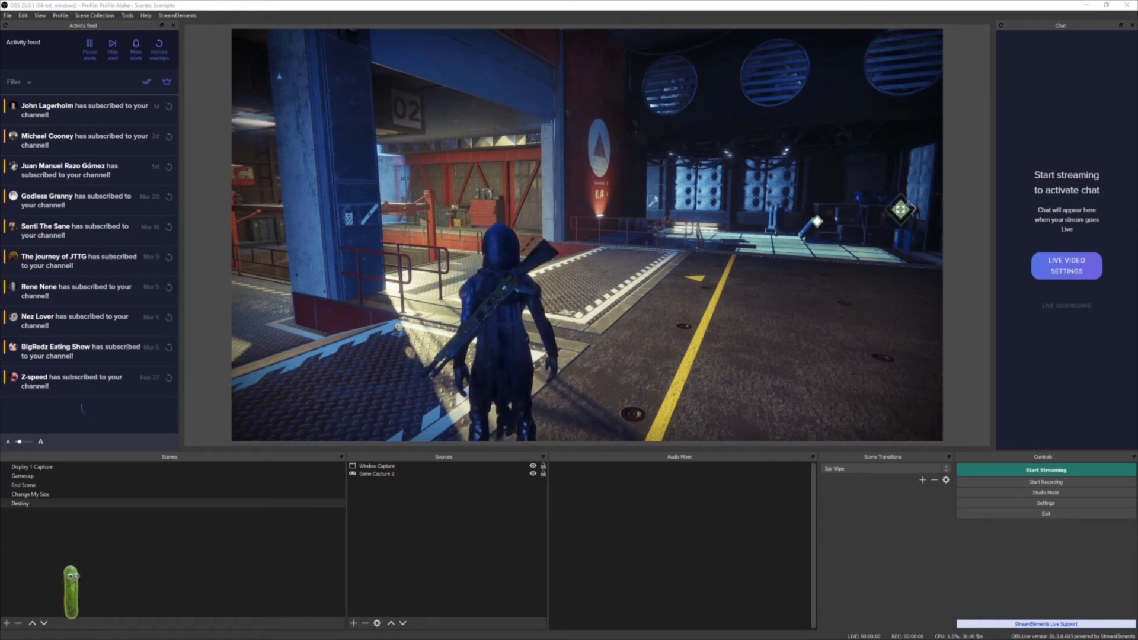
left_click(146, 15)
mouse_move(165, 60)
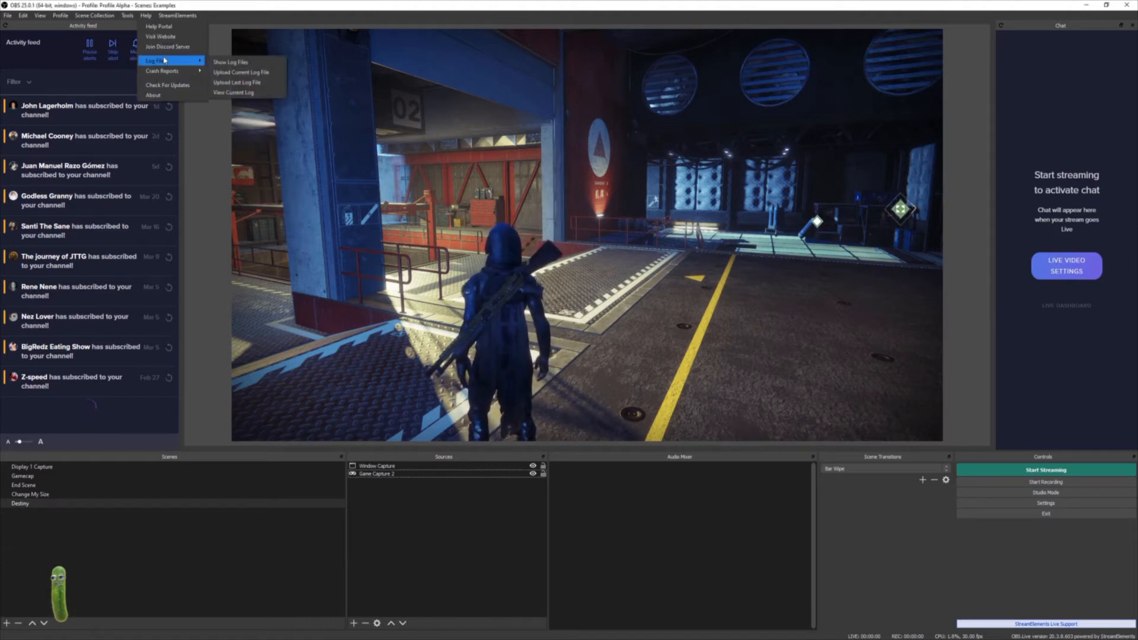
left_click(258, 88)
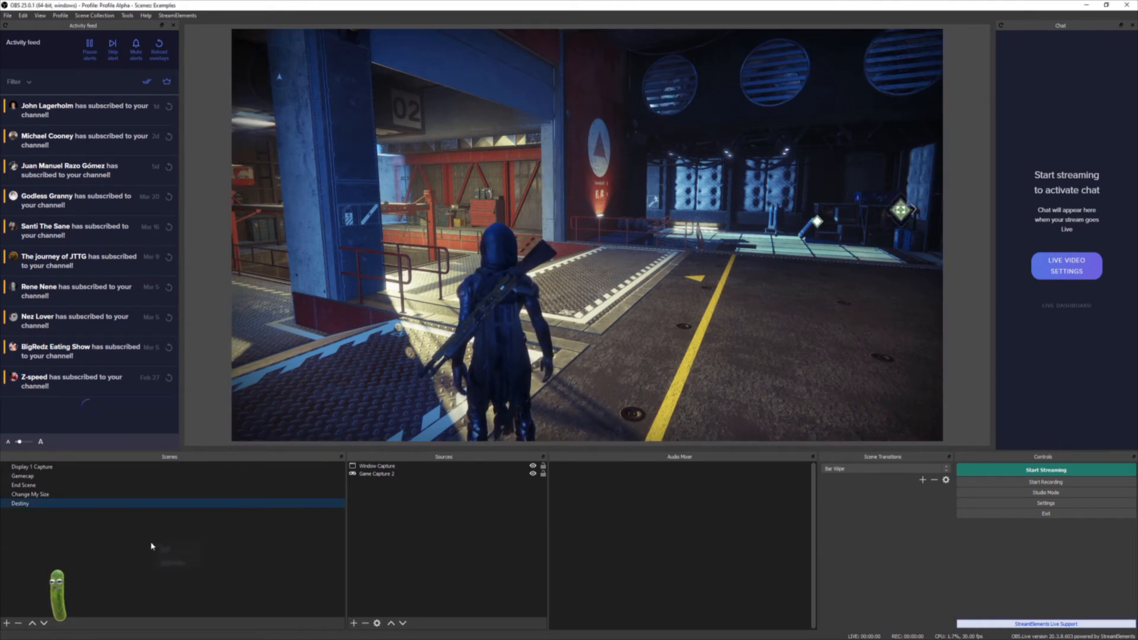
- Add a new scene named Original scene
left_click(172, 548)
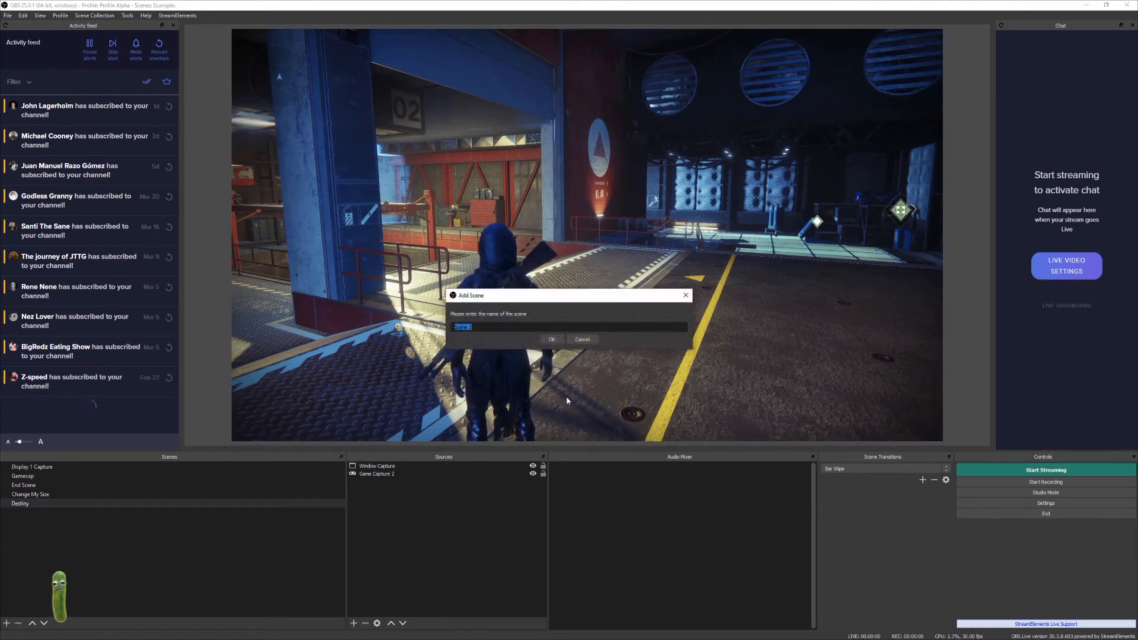
type("Origin")
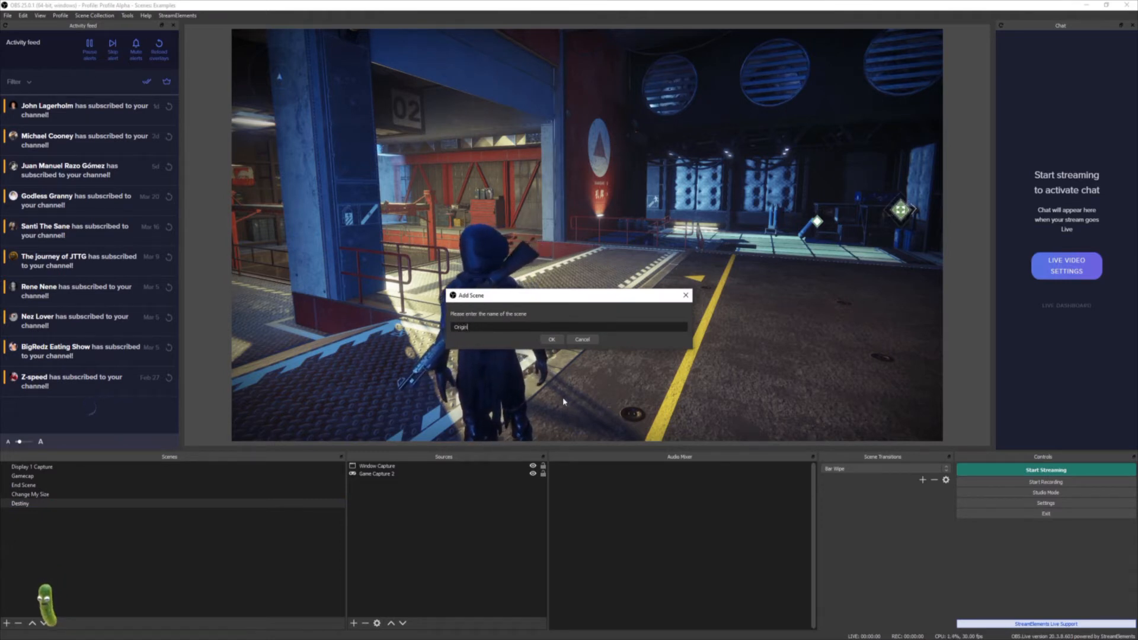
type("al scene")
key("Return")
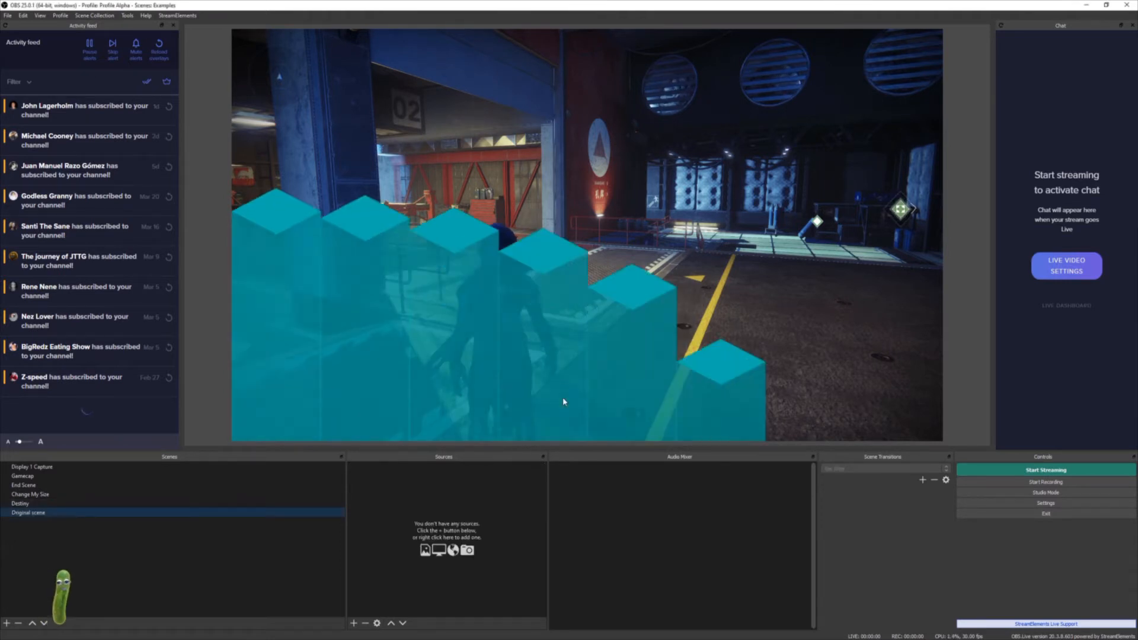
- Add the existing Nerdloop media source to the Original scene and nudge it slightly
left_click(421, 499)
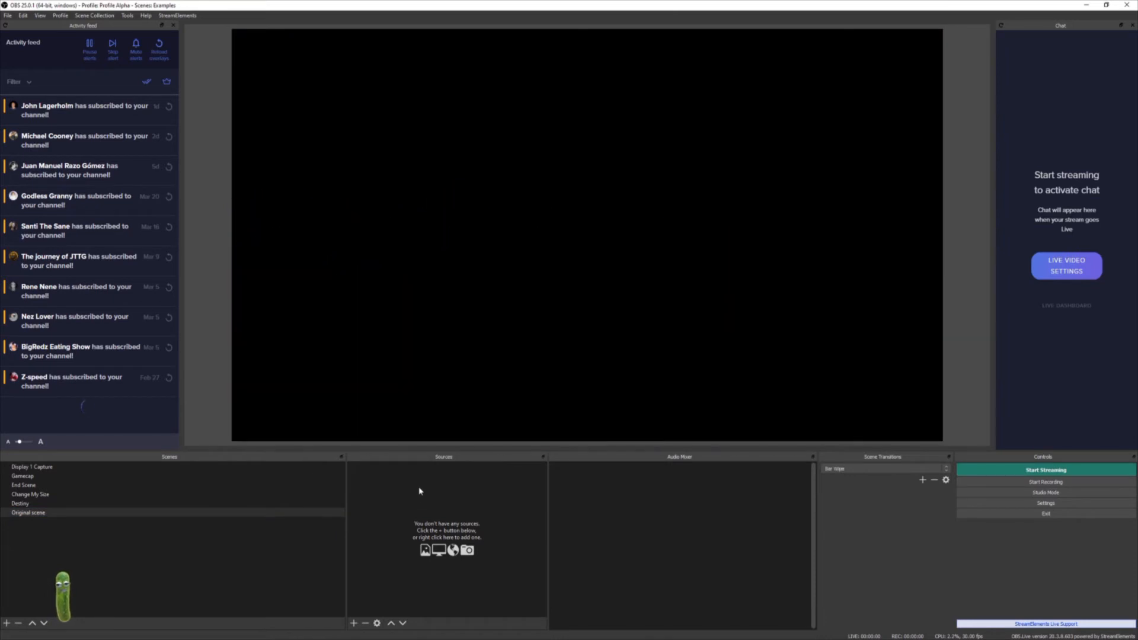
right_click(420, 490)
mouse_move(440, 501)
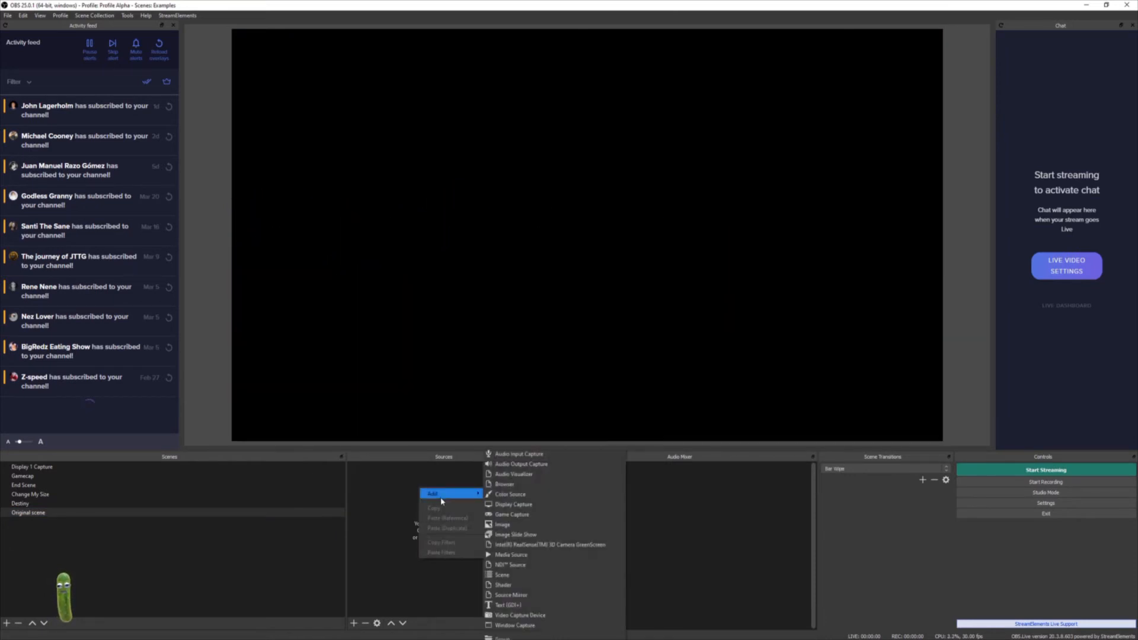
left_click(521, 556)
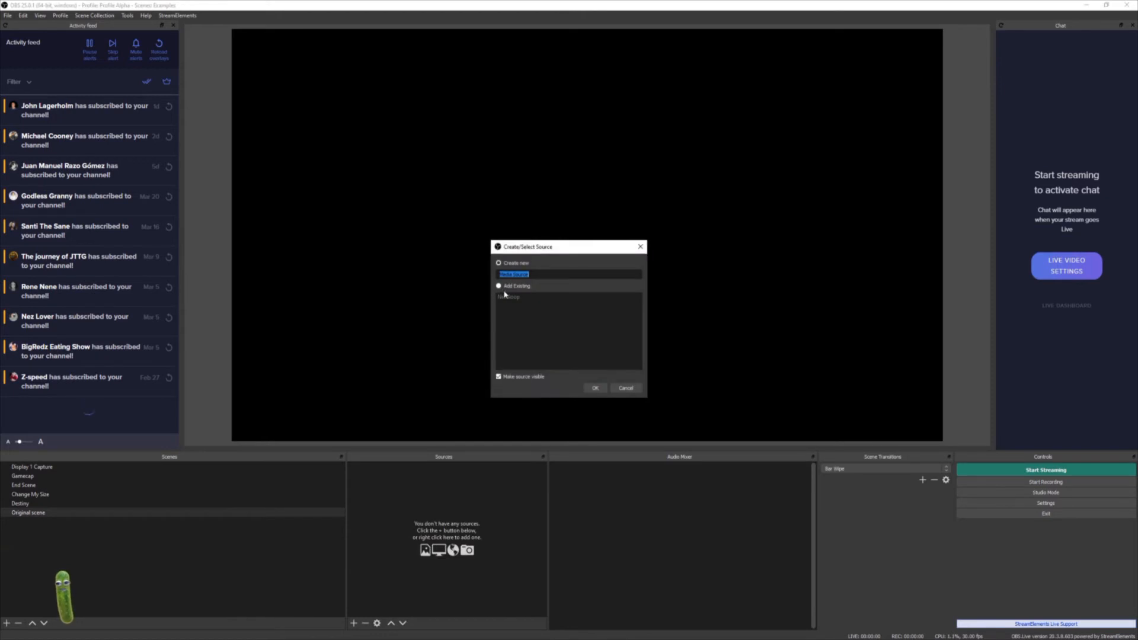
left_click(595, 388)
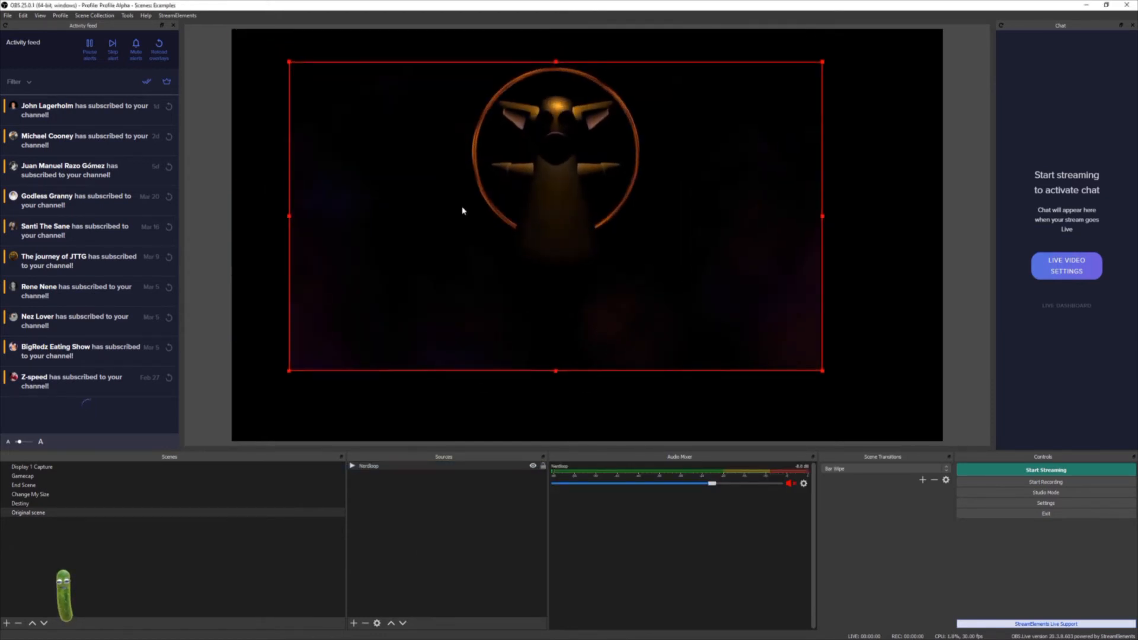
left_click_drag(462, 211, 472, 213)
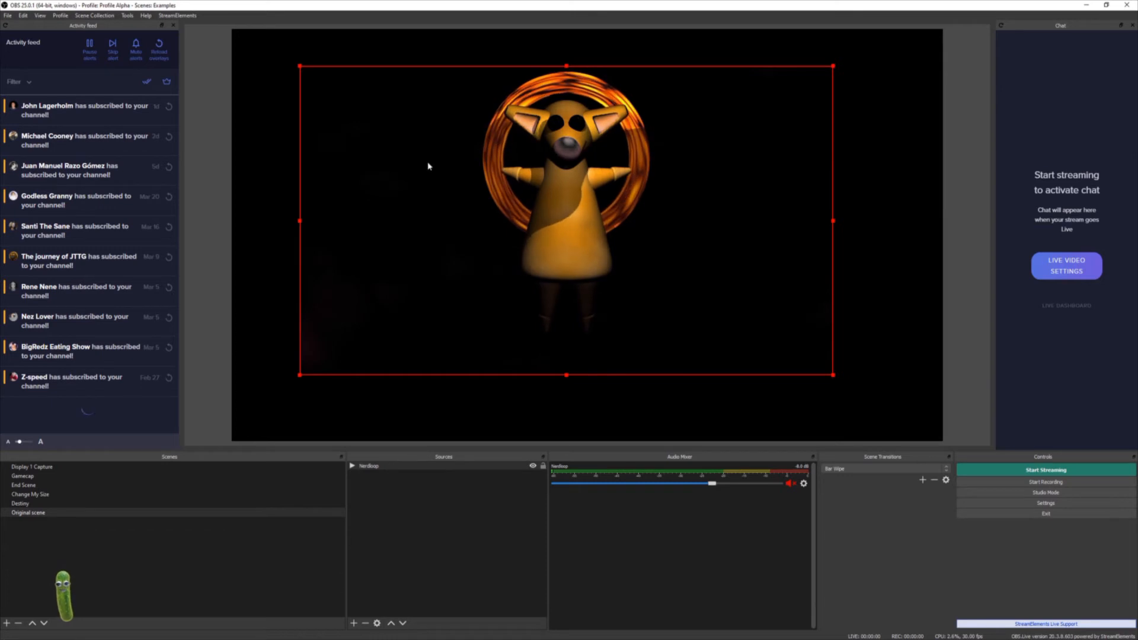
- Remove the Chroma Key filter from the Nerdloop source
right_click(376, 470)
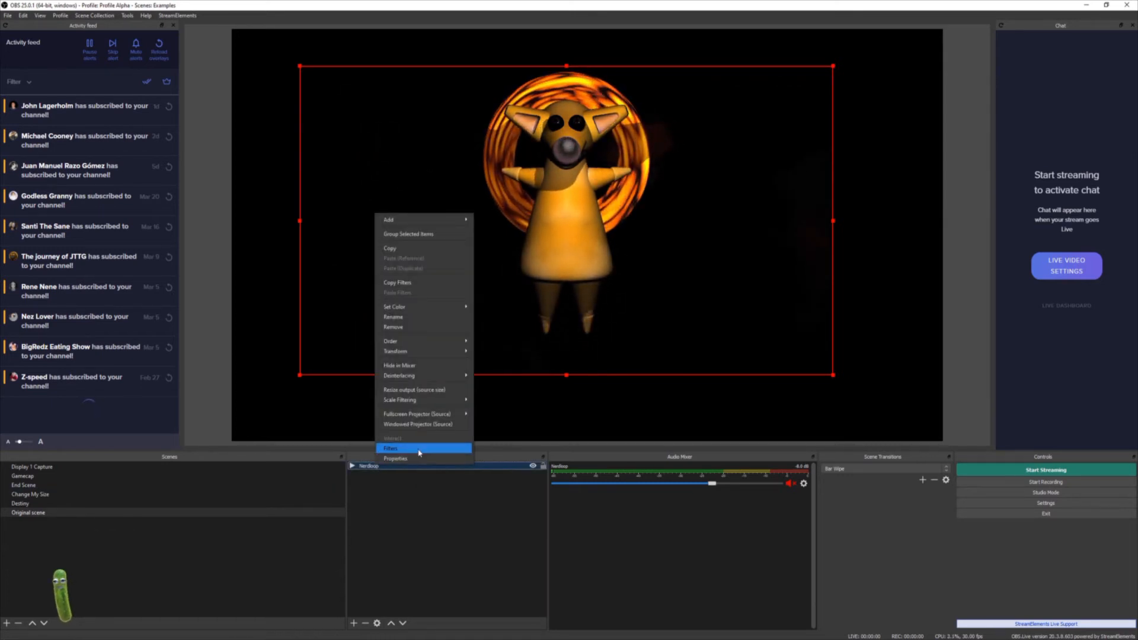
left_click(408, 453)
left_click(413, 347)
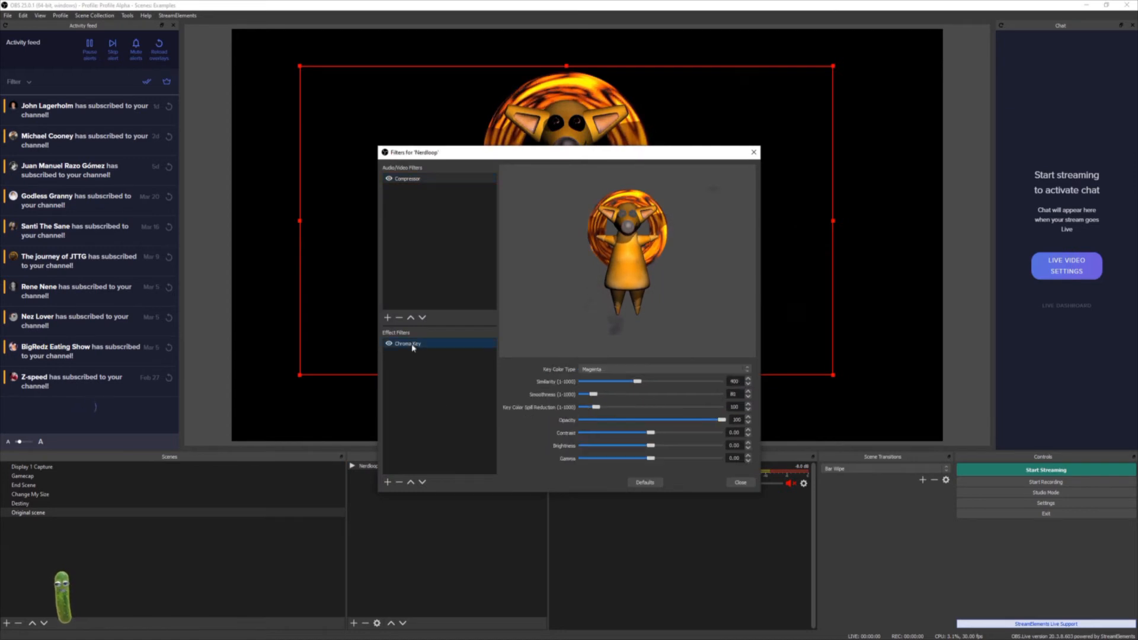
left_click(399, 485)
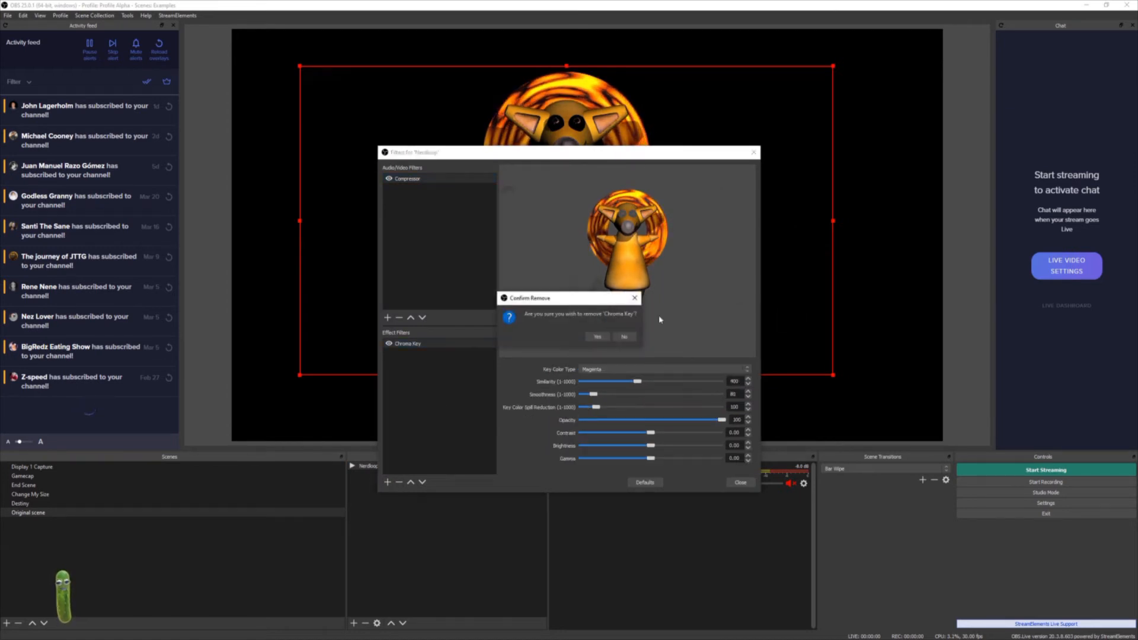
left_click(597, 337)
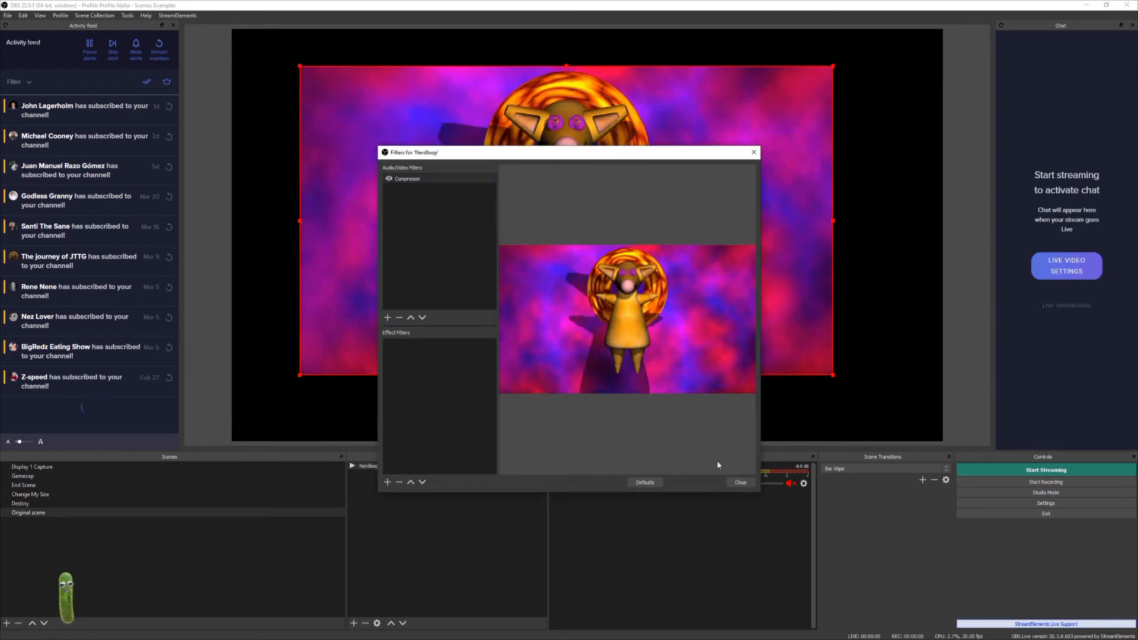
left_click(740, 481)
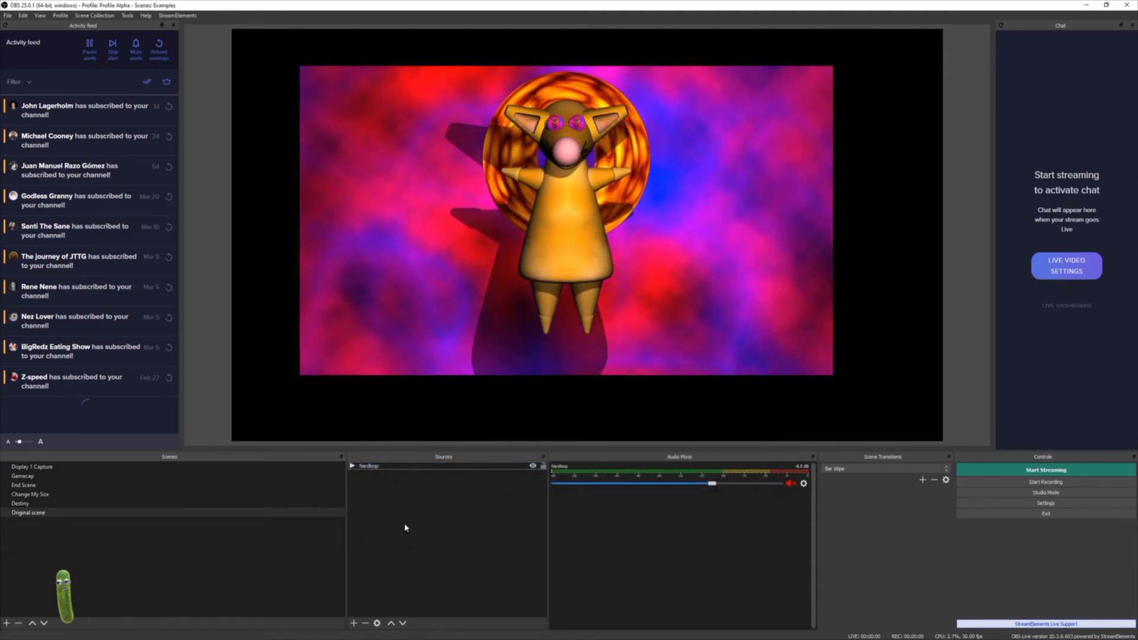
- Duplicate the Original scene
left_click(117, 565)
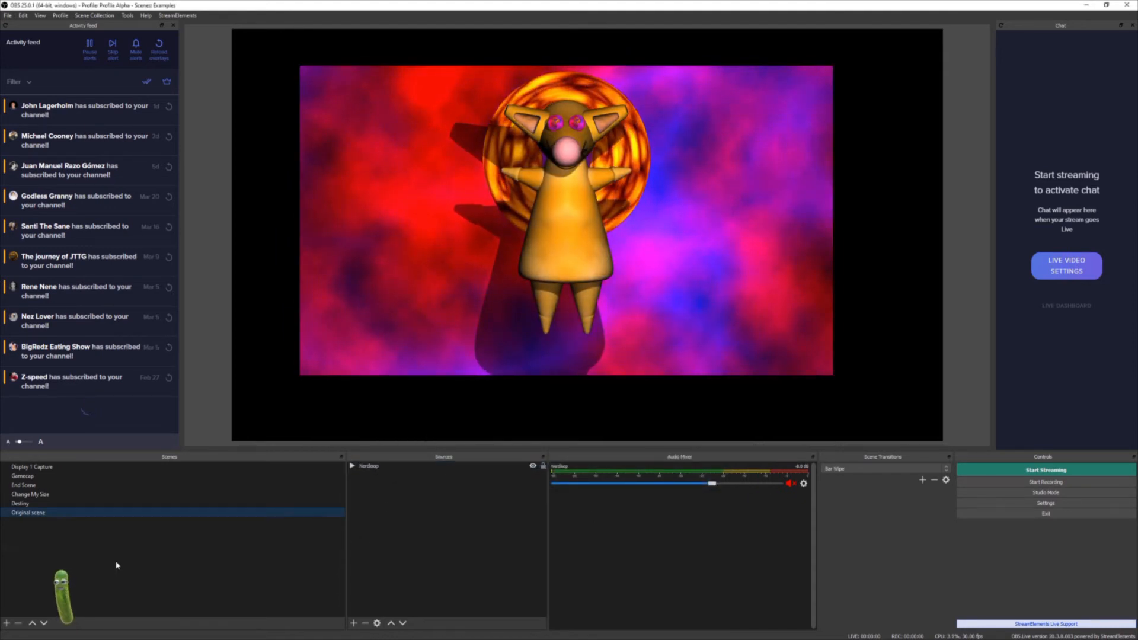
right_click(61, 514)
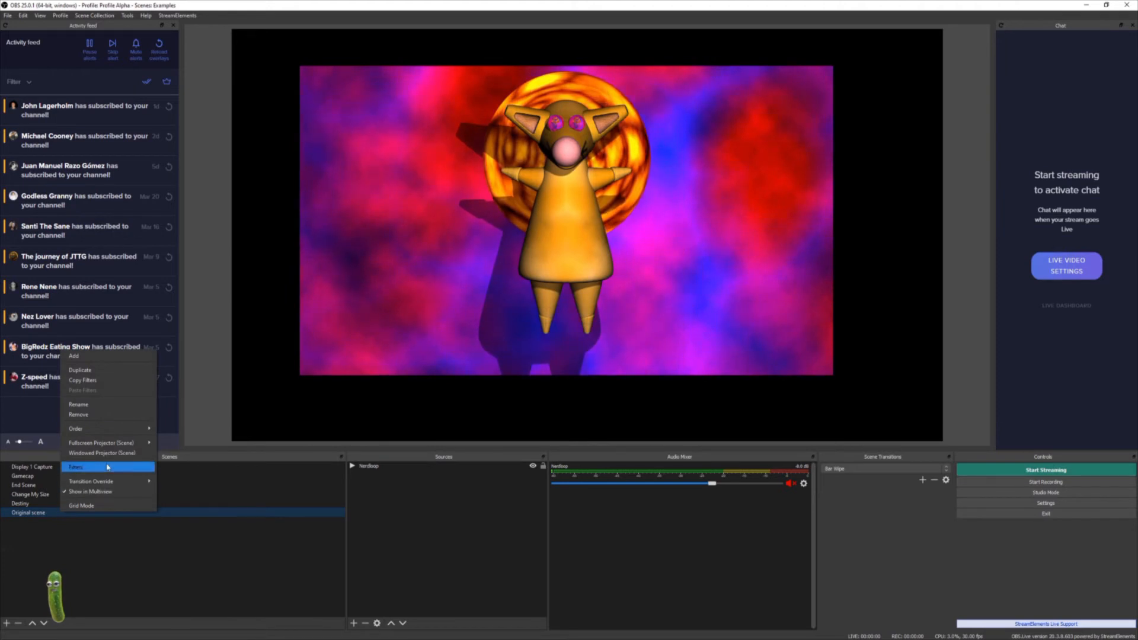
left_click(114, 372)
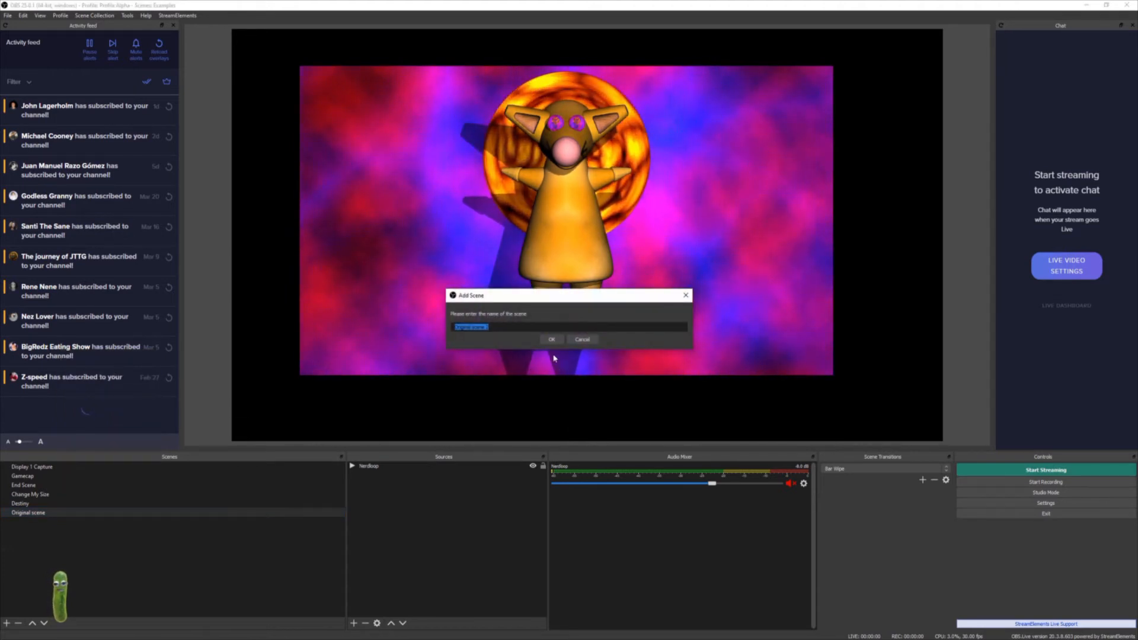
left_click(551, 339)
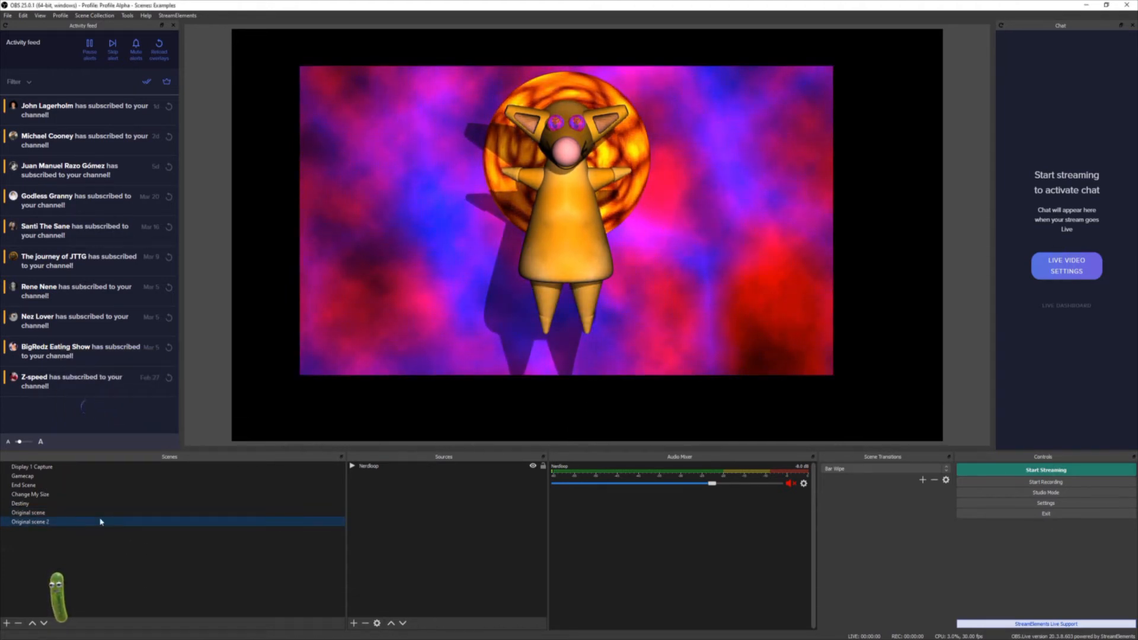
- Add a Chroma Key filter to the Original scene 2 scene and set its key colour type to Magenta
right_click(71, 523)
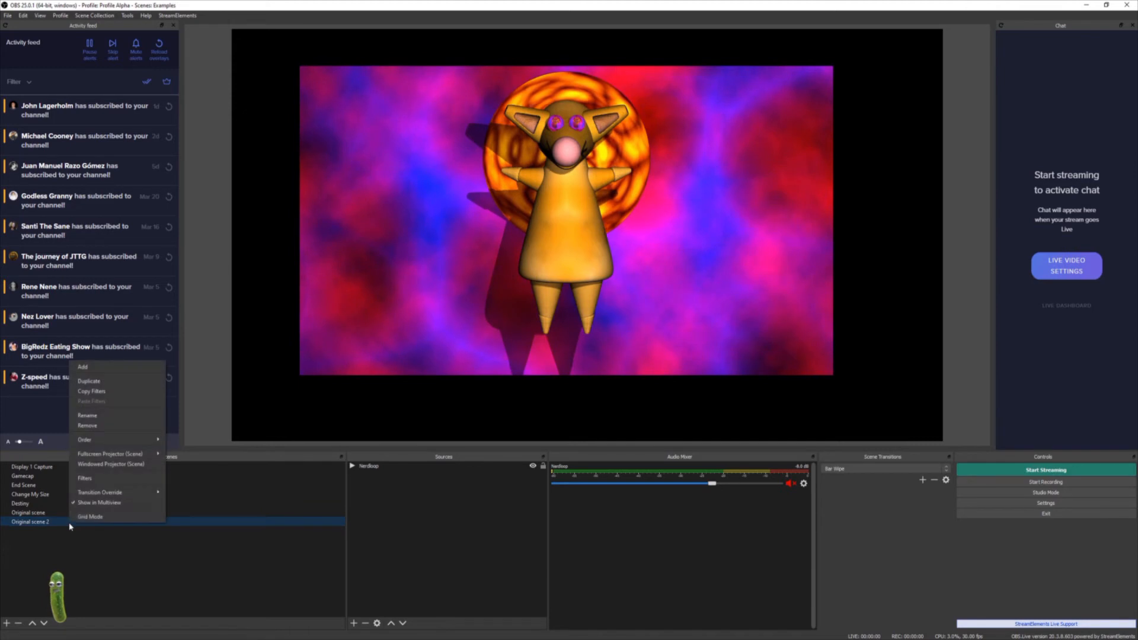
left_click(95, 480)
left_click(386, 485)
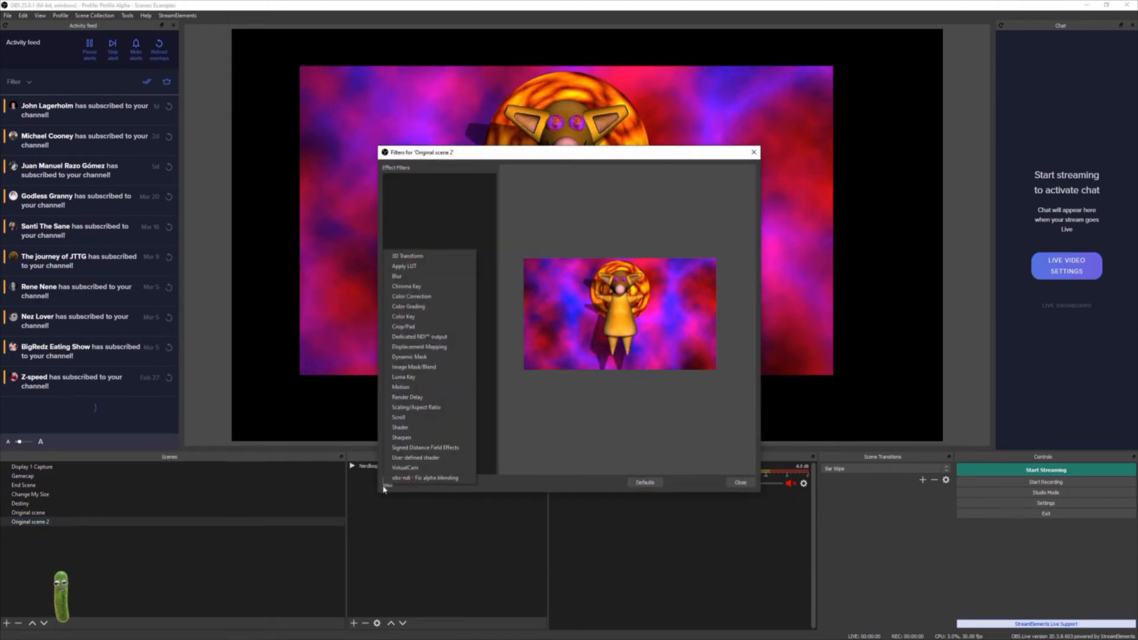
left_click(436, 286)
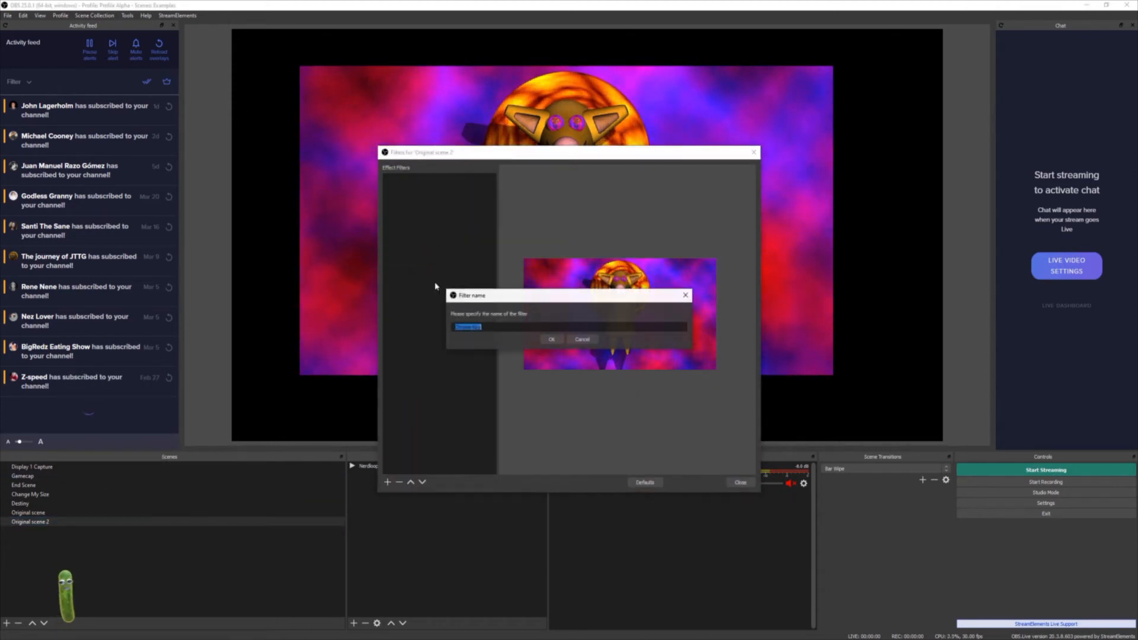
left_click(550, 340)
left_click(610, 370)
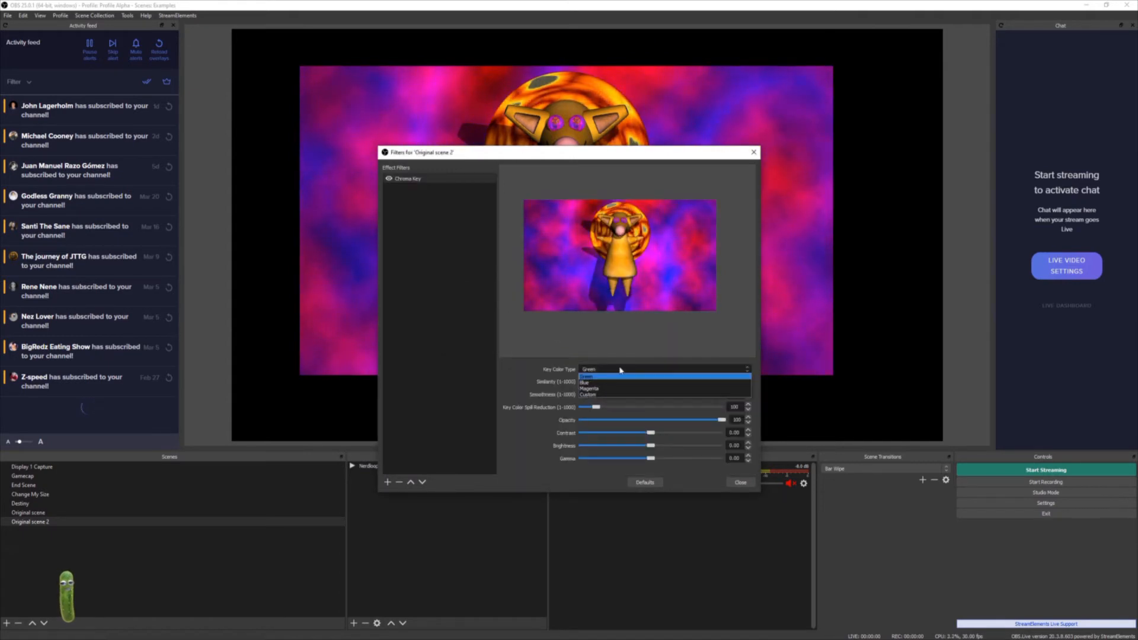
left_click(608, 389)
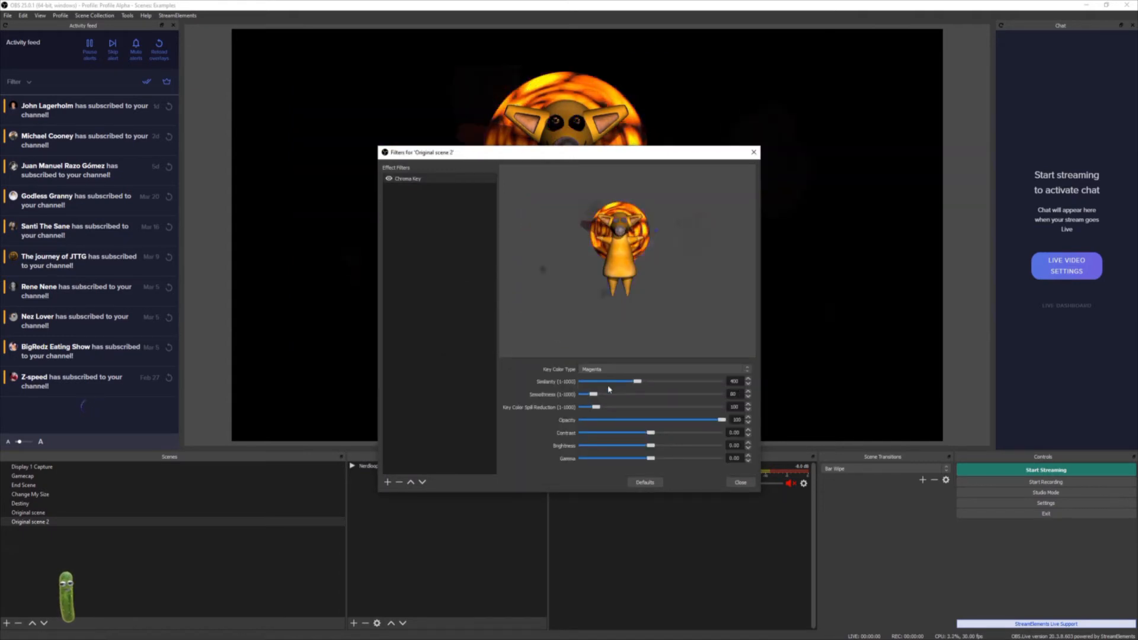
left_click(739, 482)
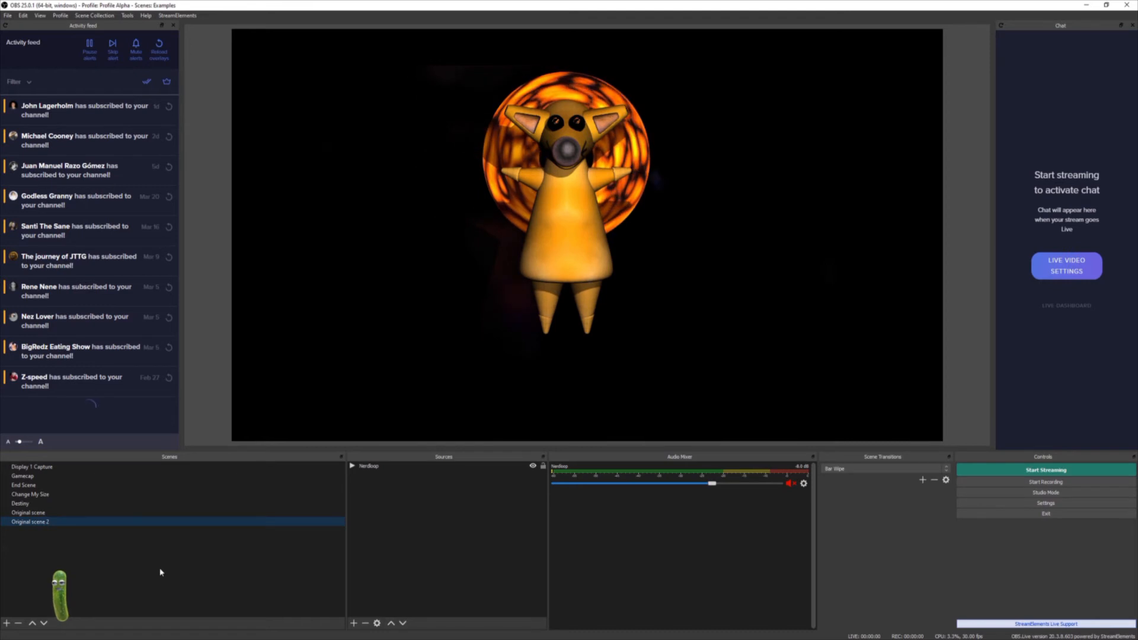
- Add the existing Original scene 2 as a scene source inside the Destiny scene
left_click(24, 503)
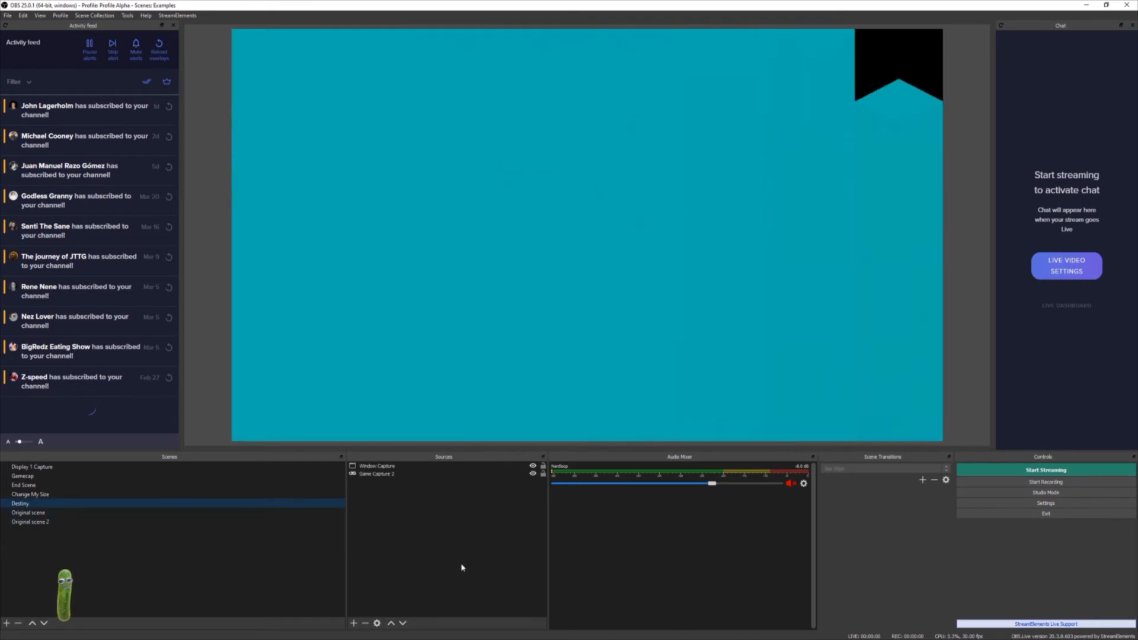
right_click(406, 539)
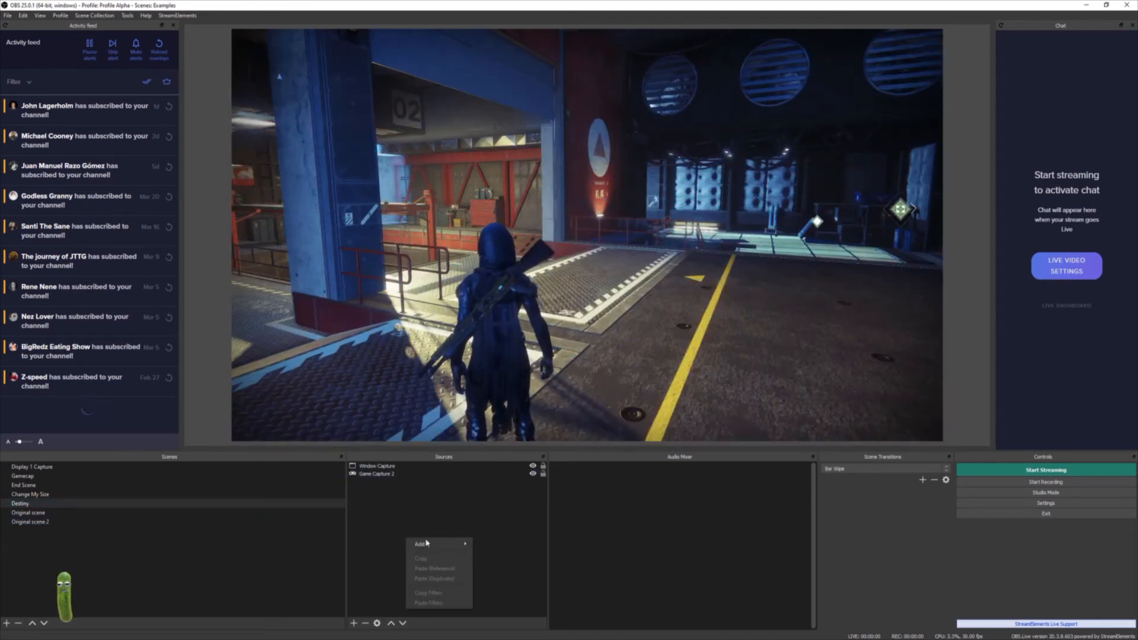
mouse_move(435, 544)
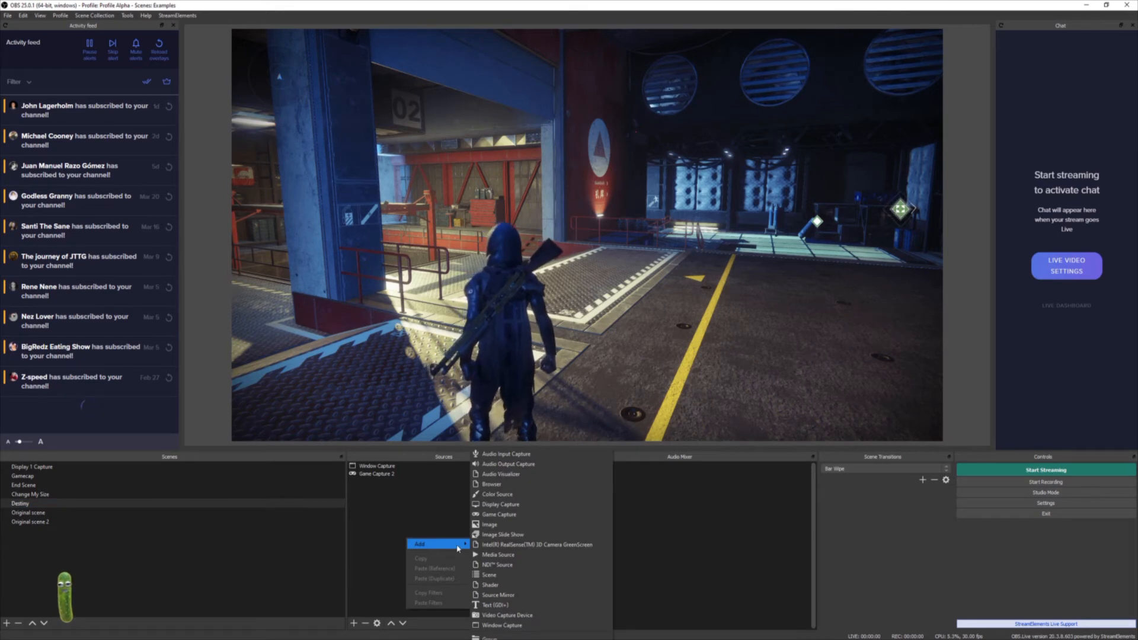
left_click(495, 574)
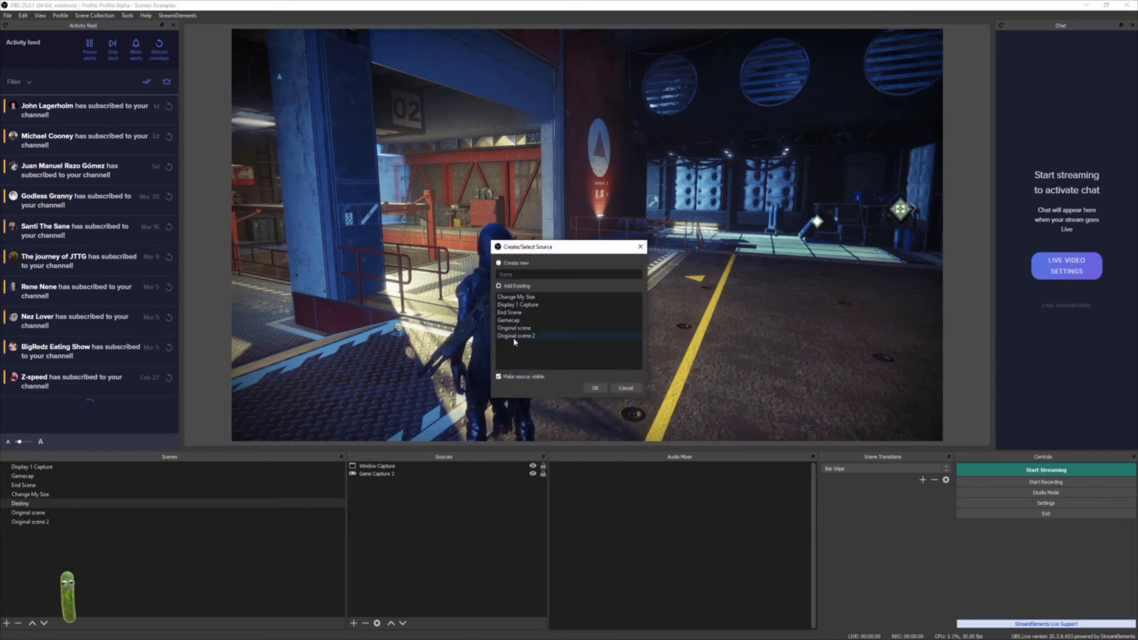
left_click(596, 389)
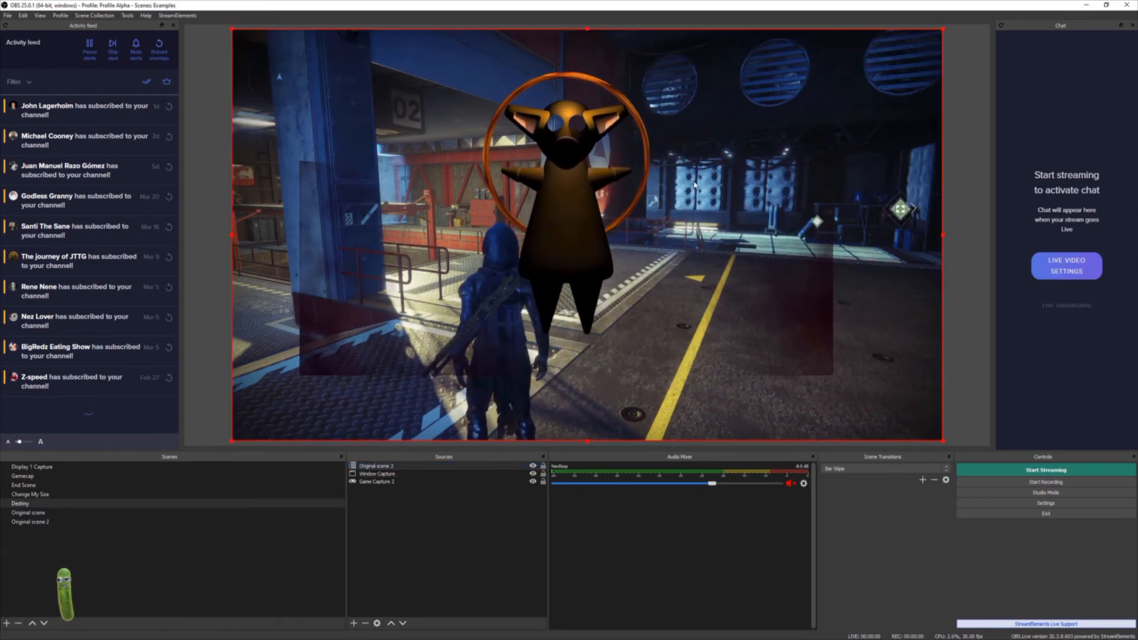
- Add a new Source Mirror source to the Destiny scene and choose the source it mirrors
left_click(455, 537)
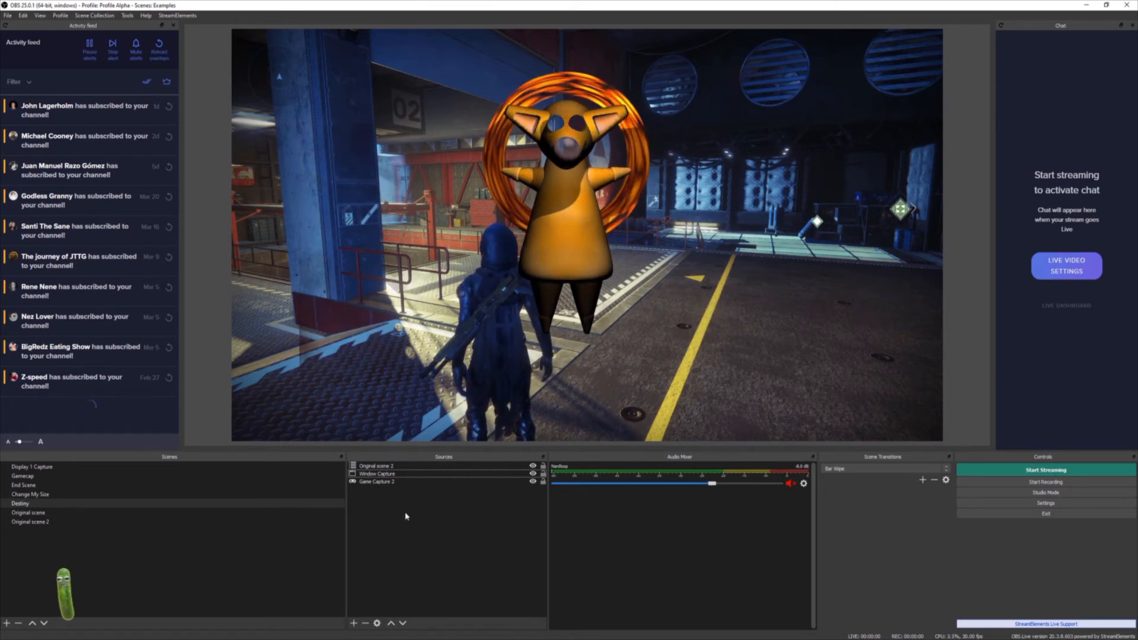
right_click(403, 535)
mouse_move(415, 539)
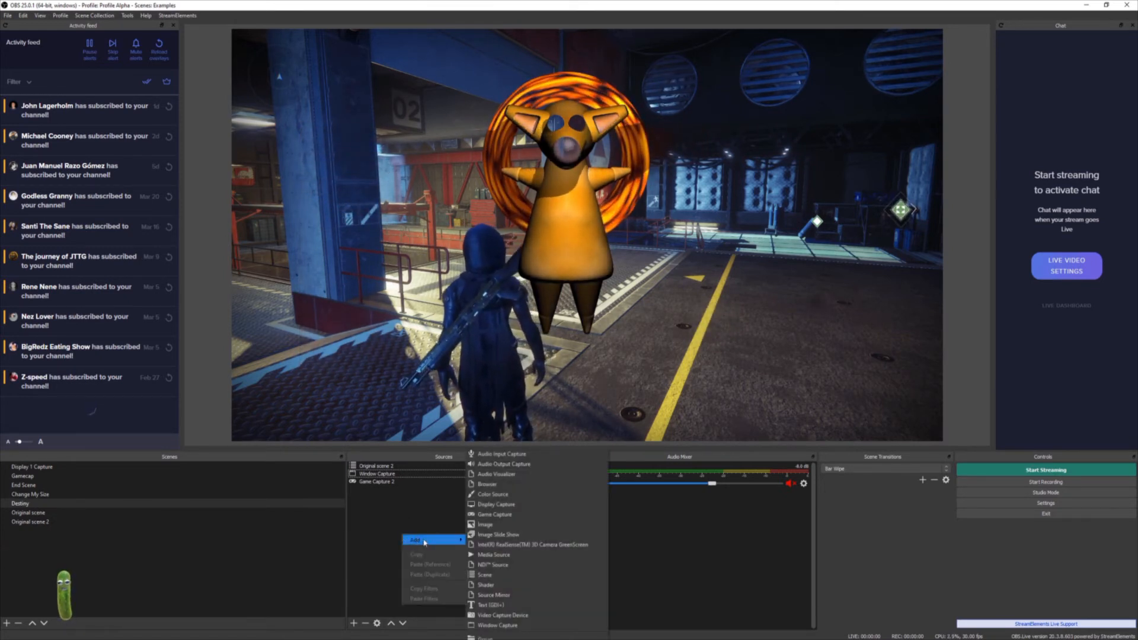
left_click(516, 600)
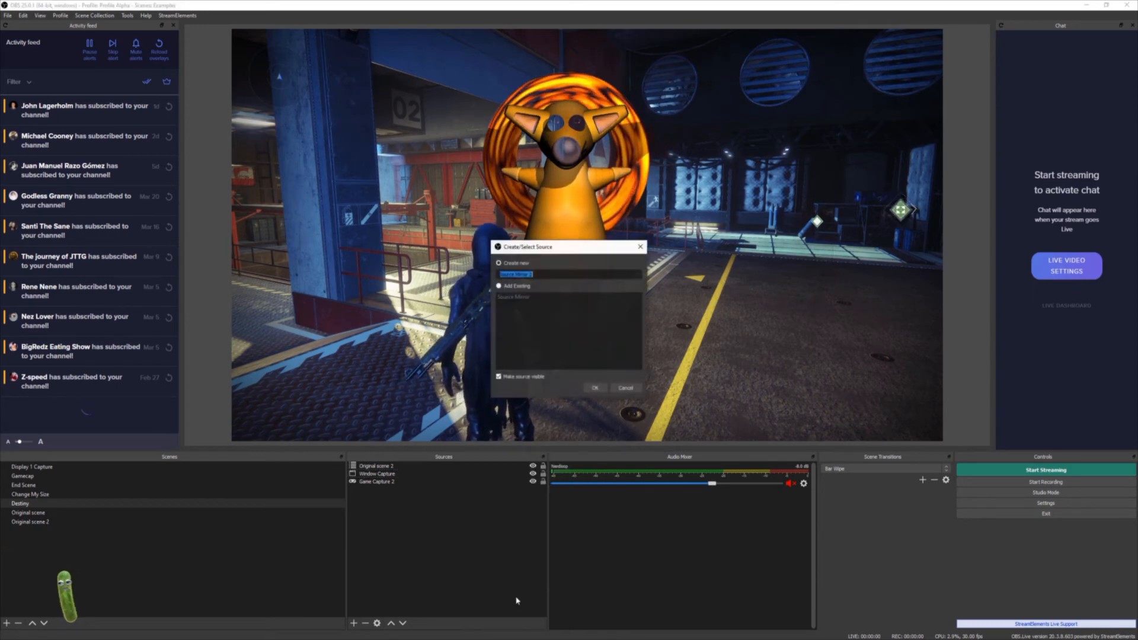
left_click(600, 390)
left_click(632, 425)
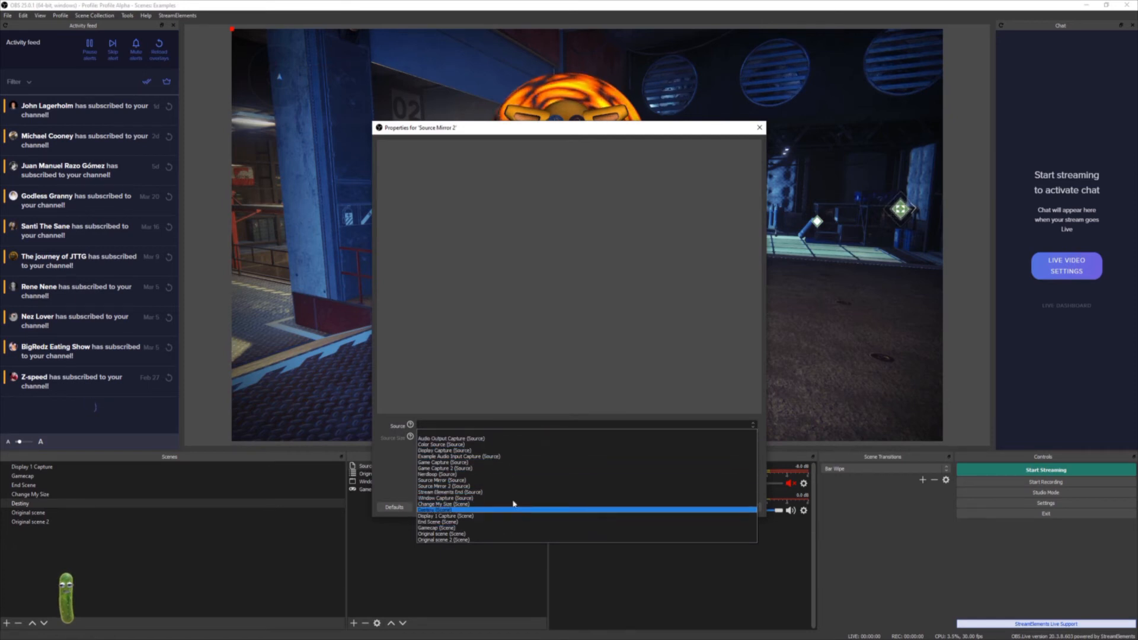
left_click(729, 581)
left_click(744, 507)
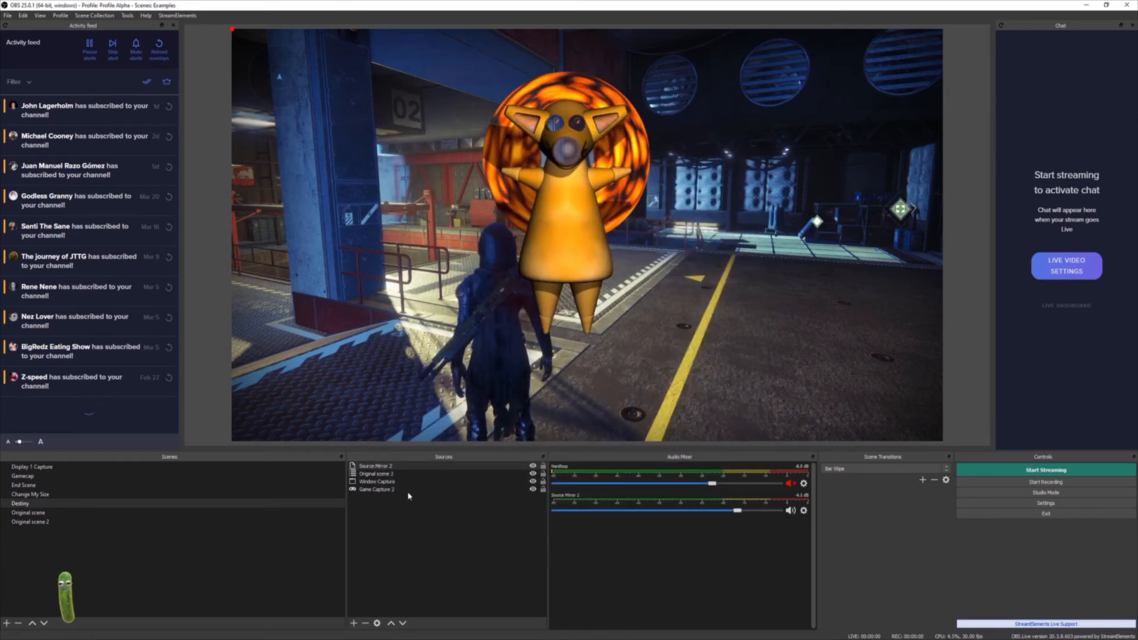
- Open the filters of Source Mirror 2 and close them again
right_click(439, 466)
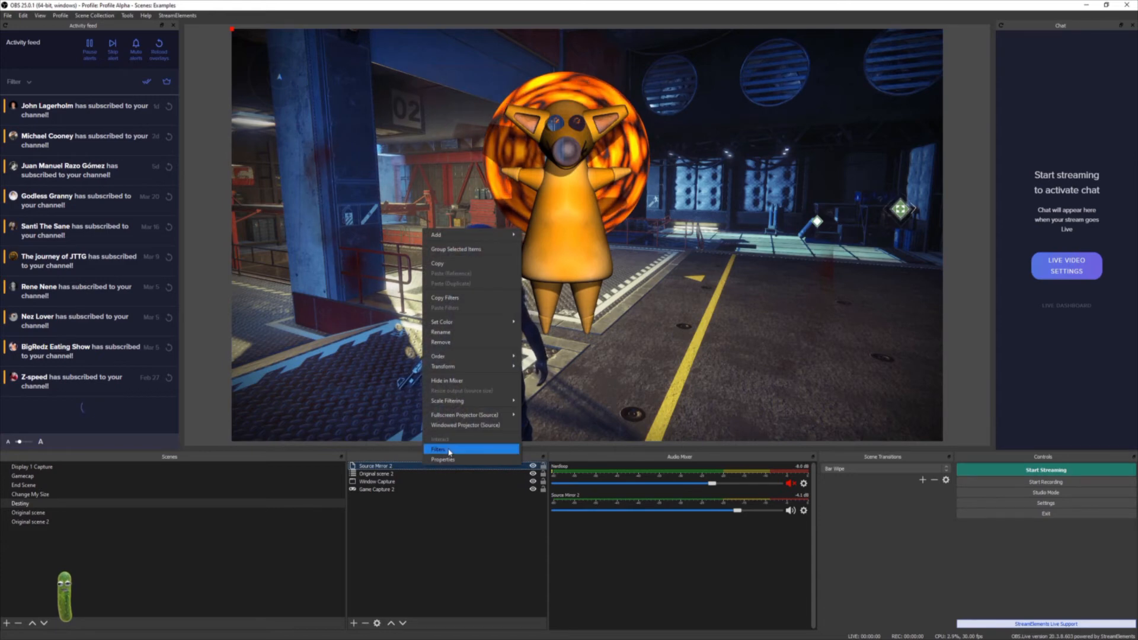
left_click(468, 450)
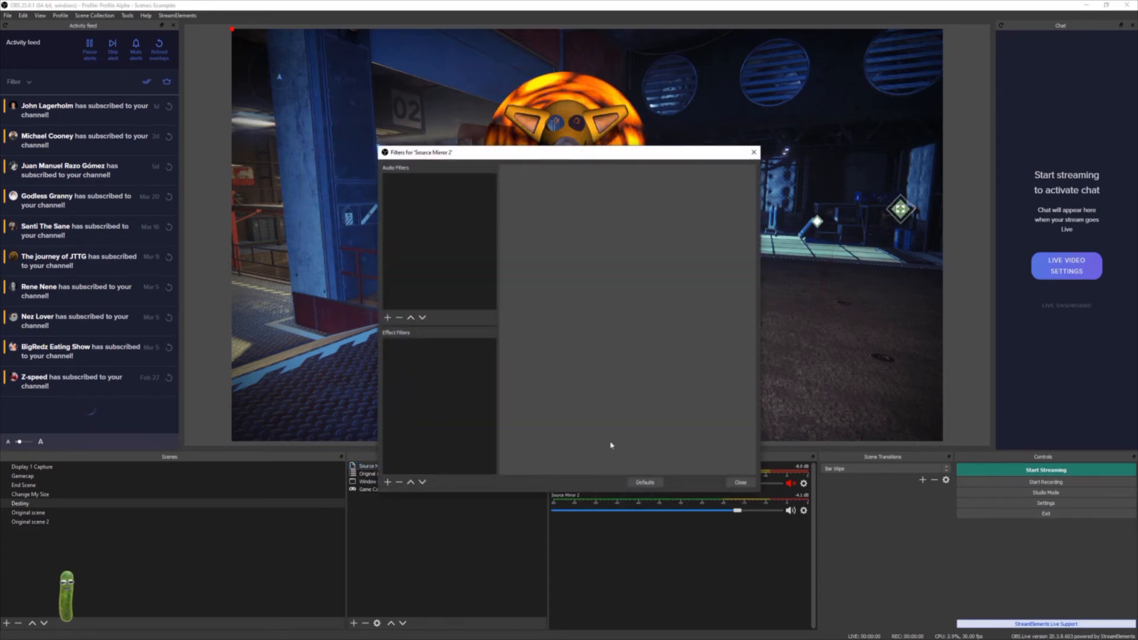
left_click(740, 481)
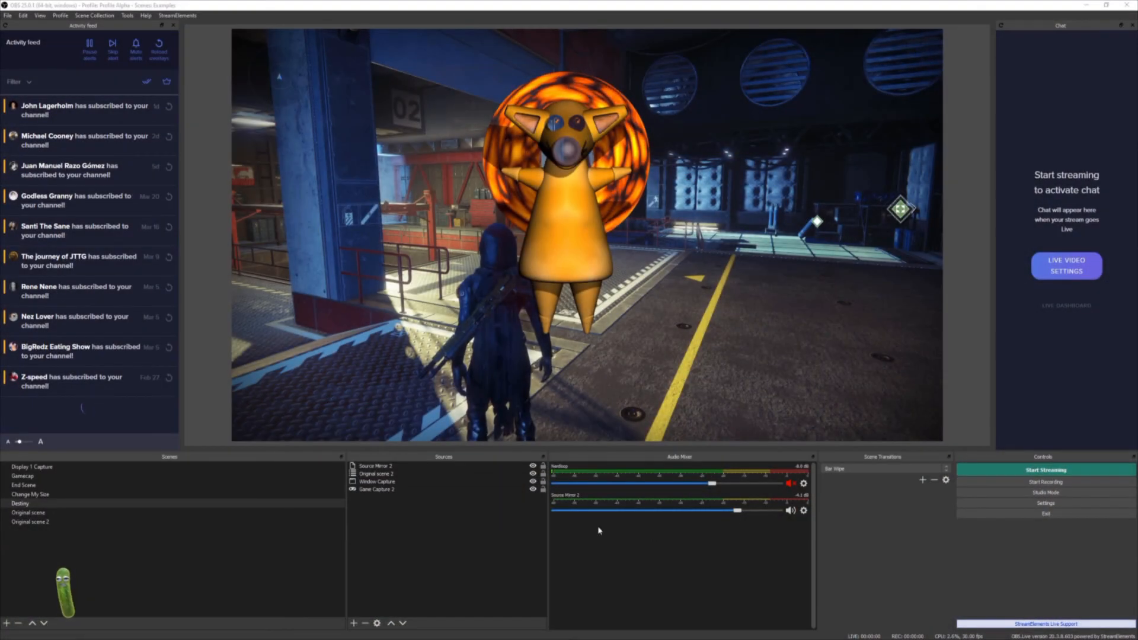
right_click(404, 551)
mouse_move(418, 561)
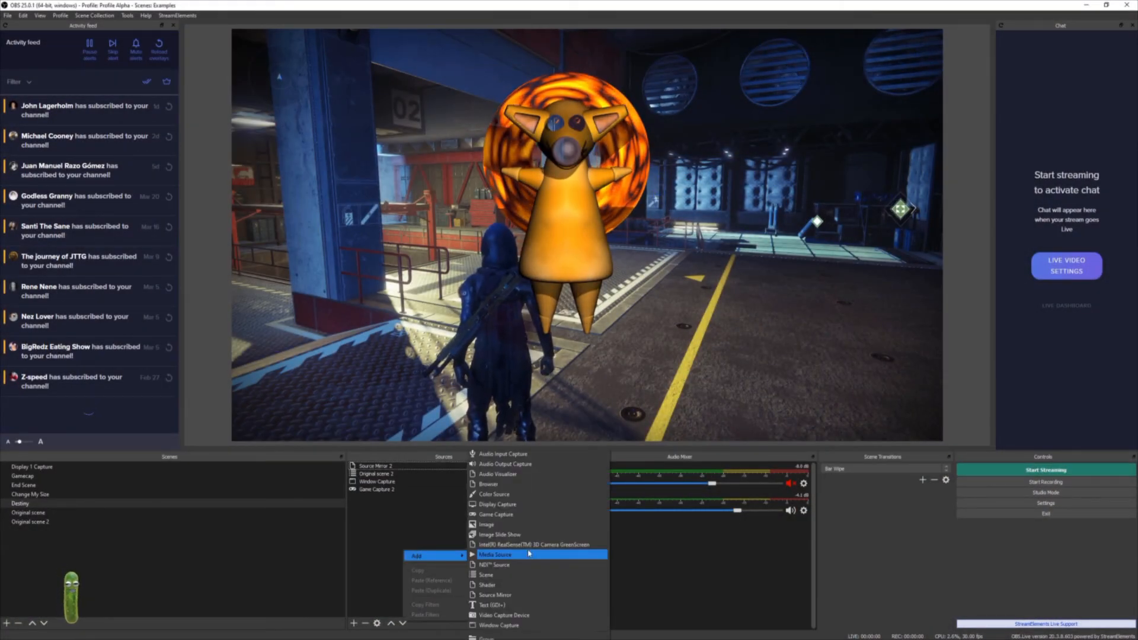
left_click(357, 545)
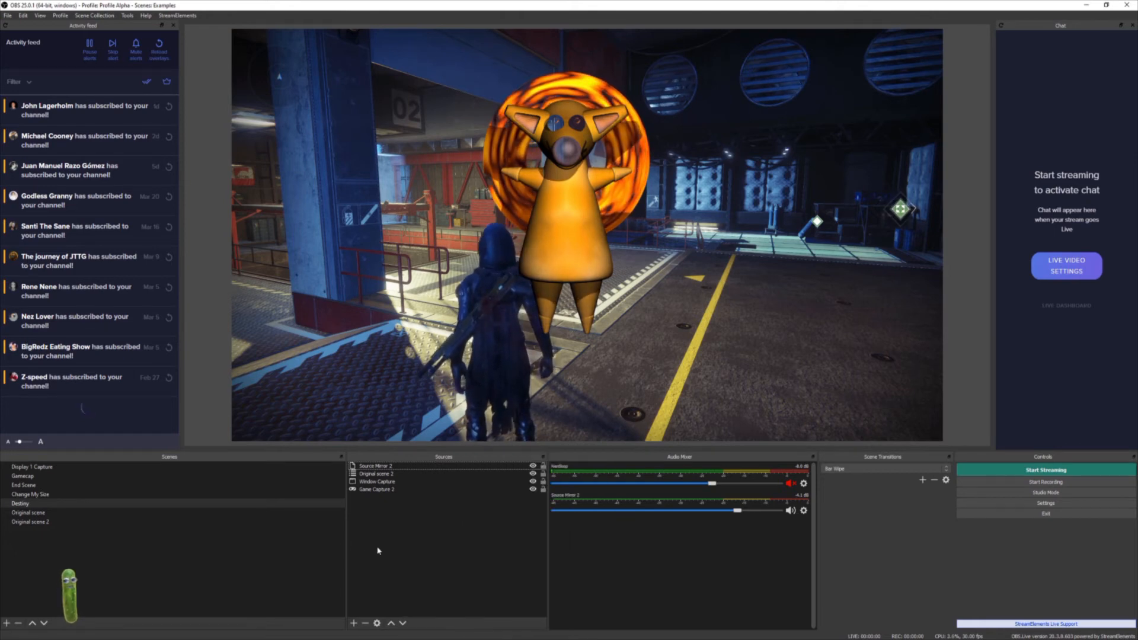
- Drag six selected image files from the Pixabay folder into the Destiny scene's sources
left_click(274, 610)
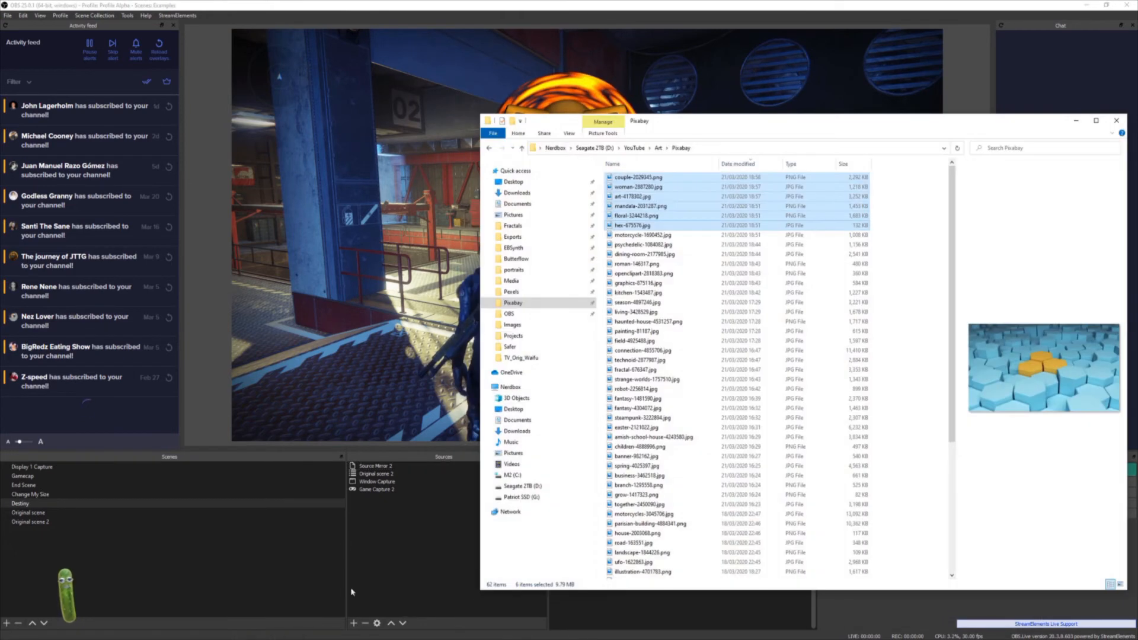
left_click_drag(677, 177, 401, 557)
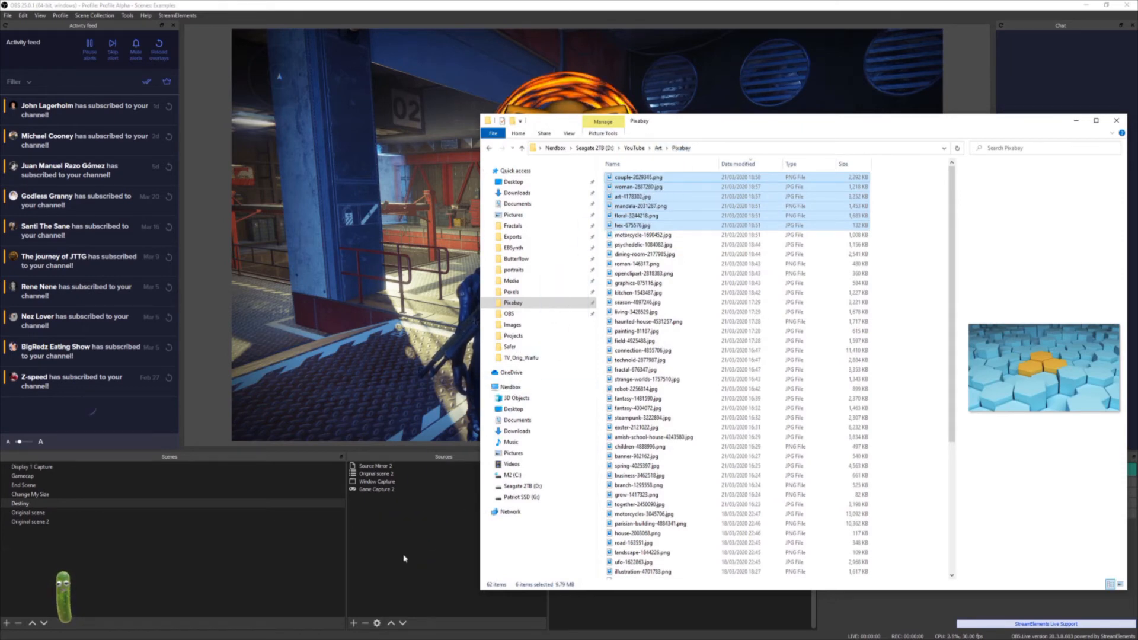
left_click(602, 591)
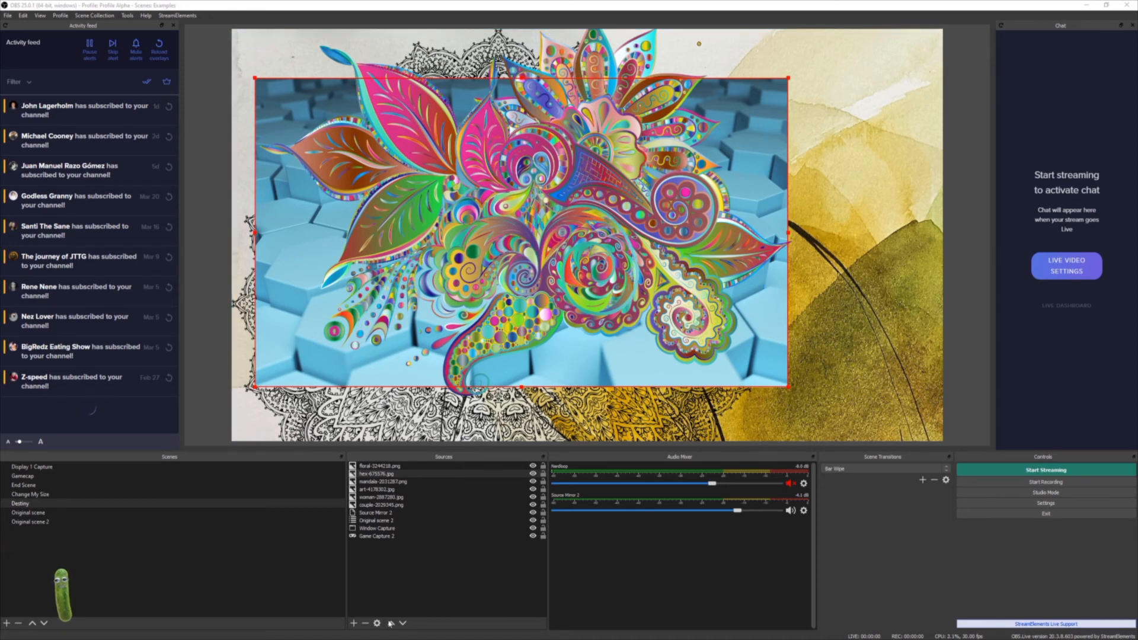
- Add an Image Mask/Blend filter to the Nerdloop source in the Original scene
left_click(391, 466)
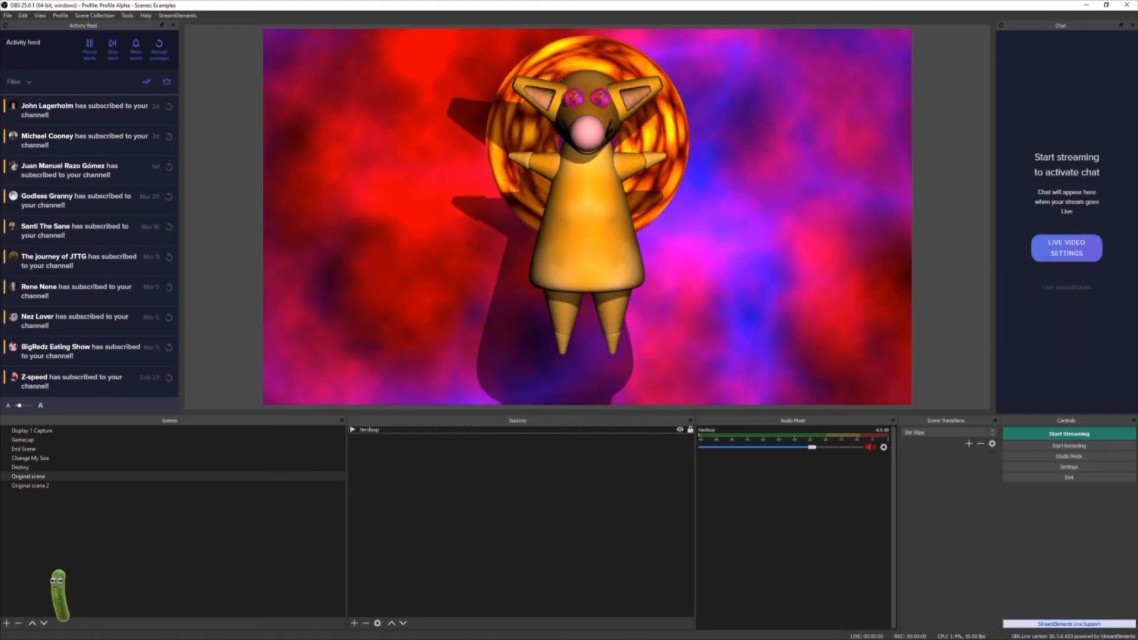
right_click(419, 432)
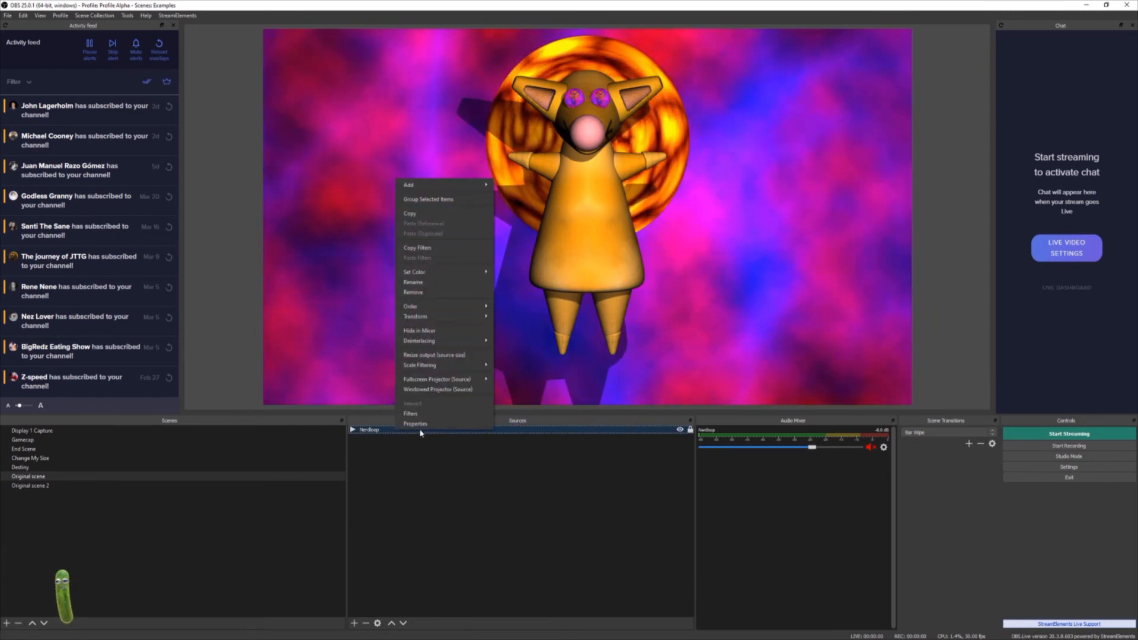
left_click(450, 414)
left_click(386, 483)
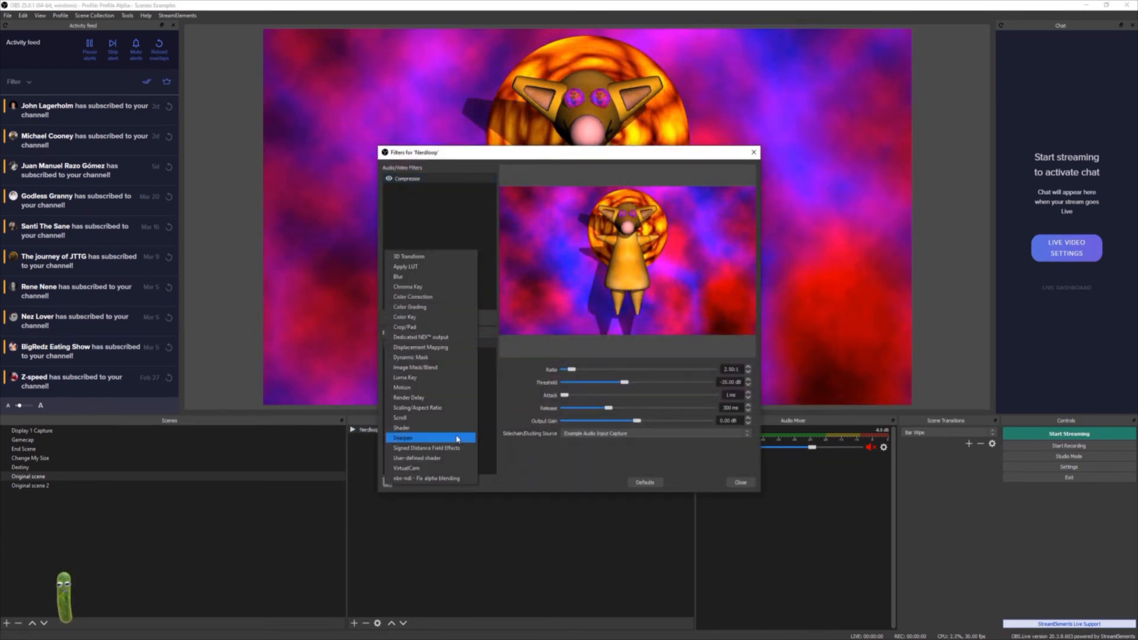
left_click(425, 367)
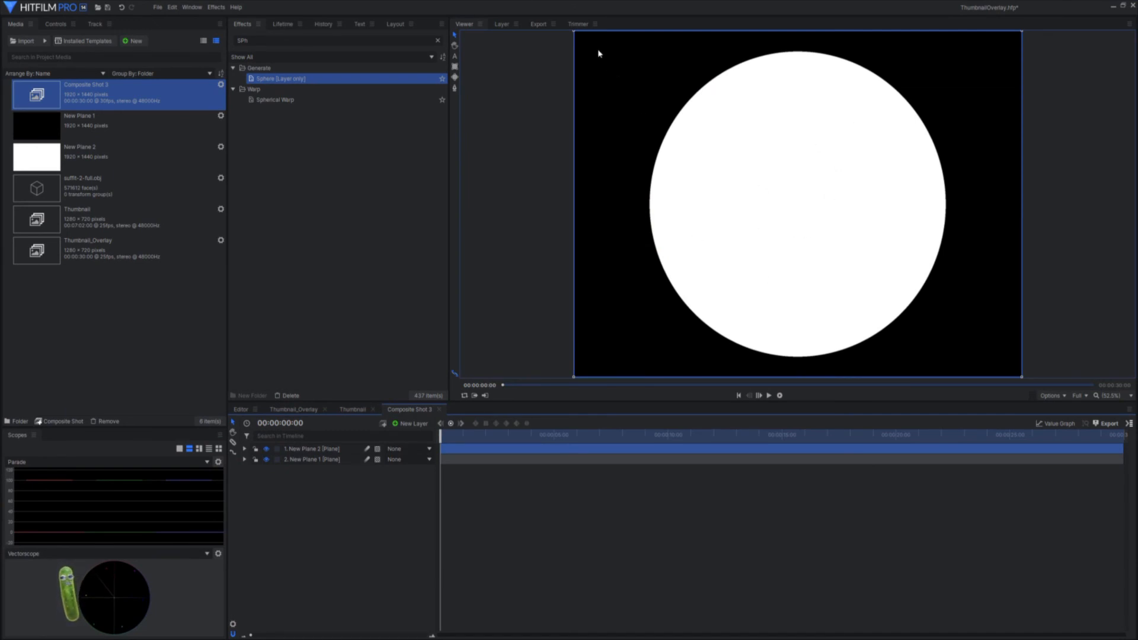
- Switch to HitFilm and export the current frame of the white circle composite as an image
left_click(1057, 395)
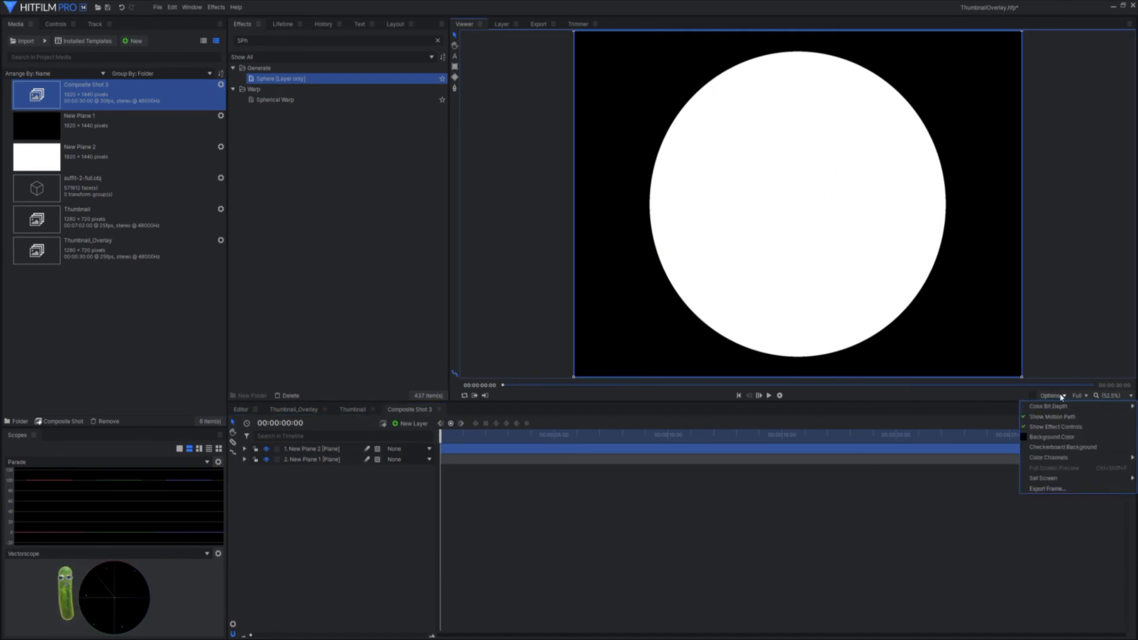
left_click(1060, 489)
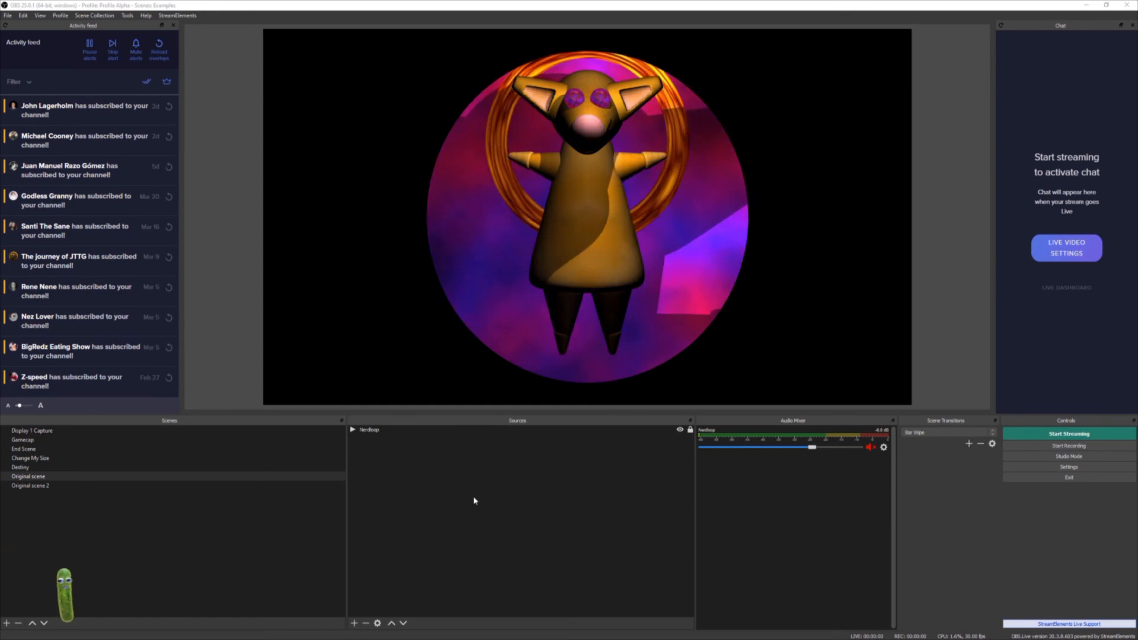
- Add an Apply LUT filter to the Nerdloop source, keeping the default filter name
right_click(381, 433)
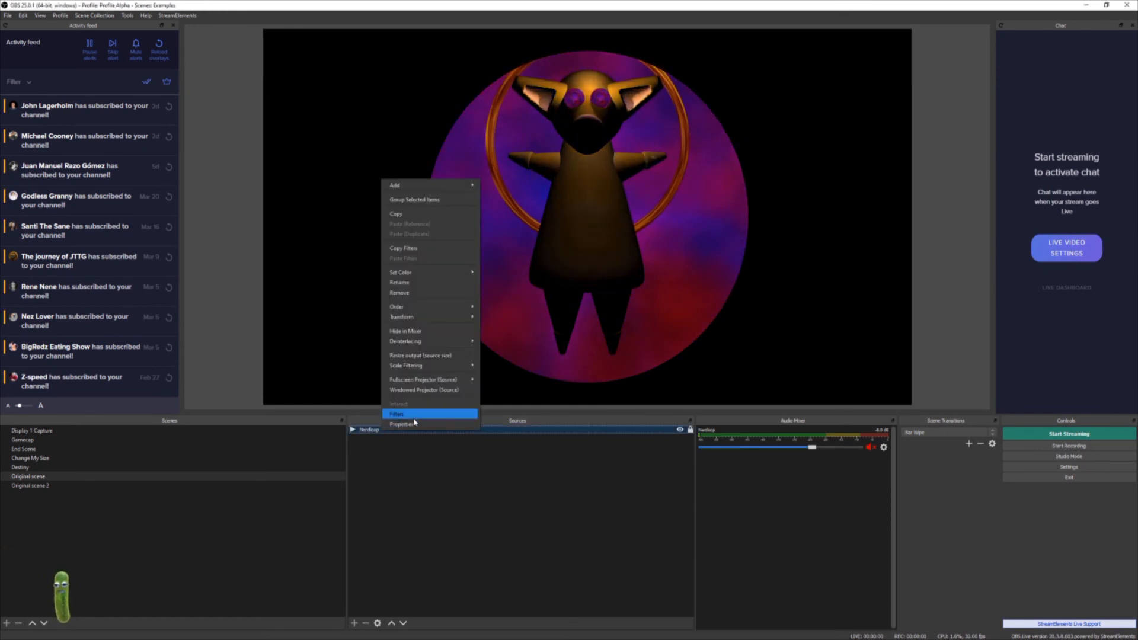
left_click(412, 416)
left_click(387, 483)
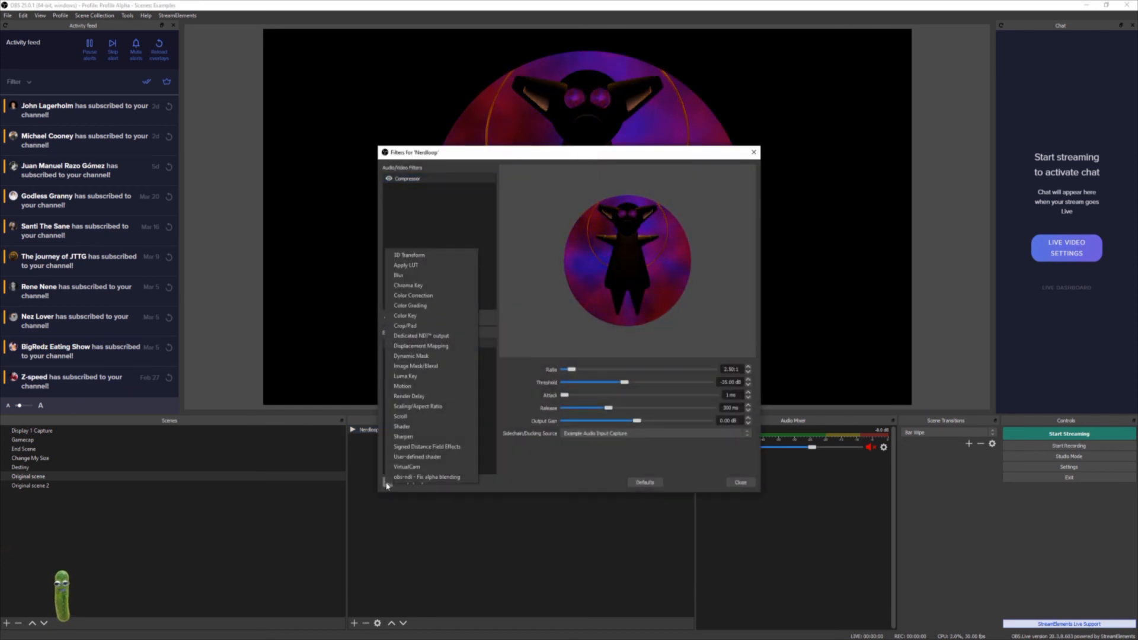
left_click(437, 272)
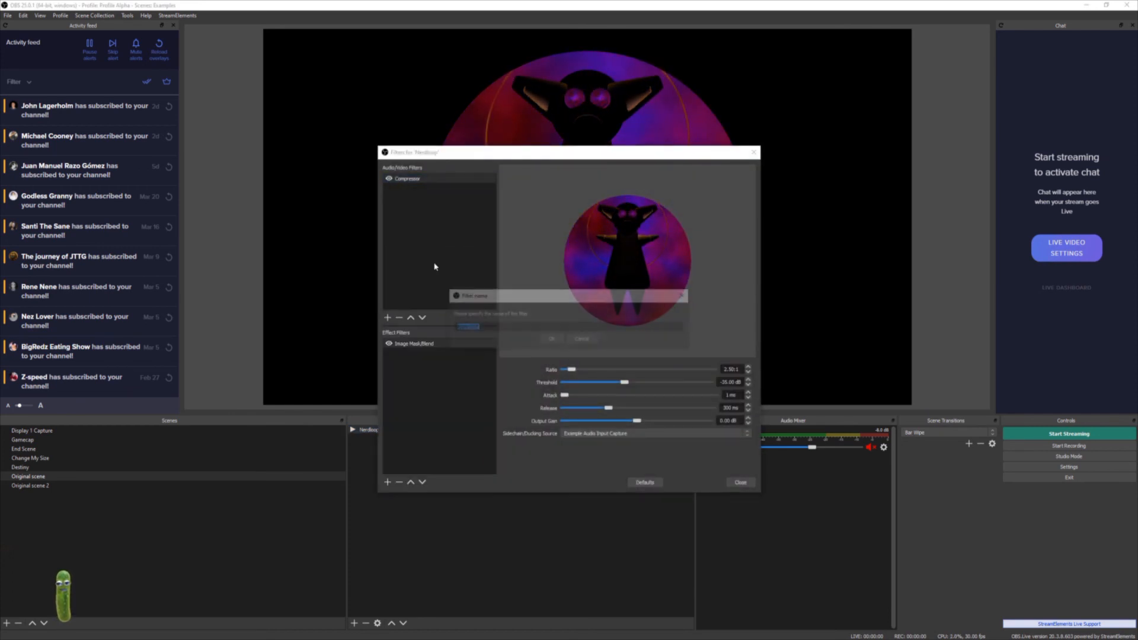
left_click(553, 339)
- Load the LUT file 'Avengers Endgame - Standard.cube' from YouTube > HitFilm > LUTs > 3D LUTs (CUBE) > 01 - Standard, then close the filters
left_click(734, 369)
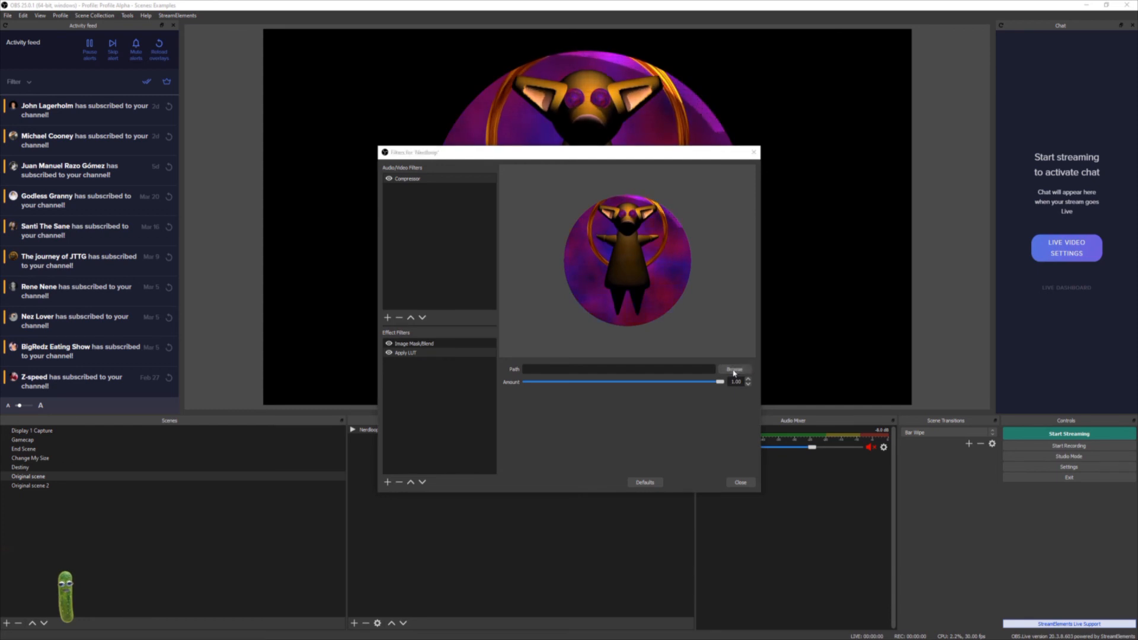
left_click(572, 299)
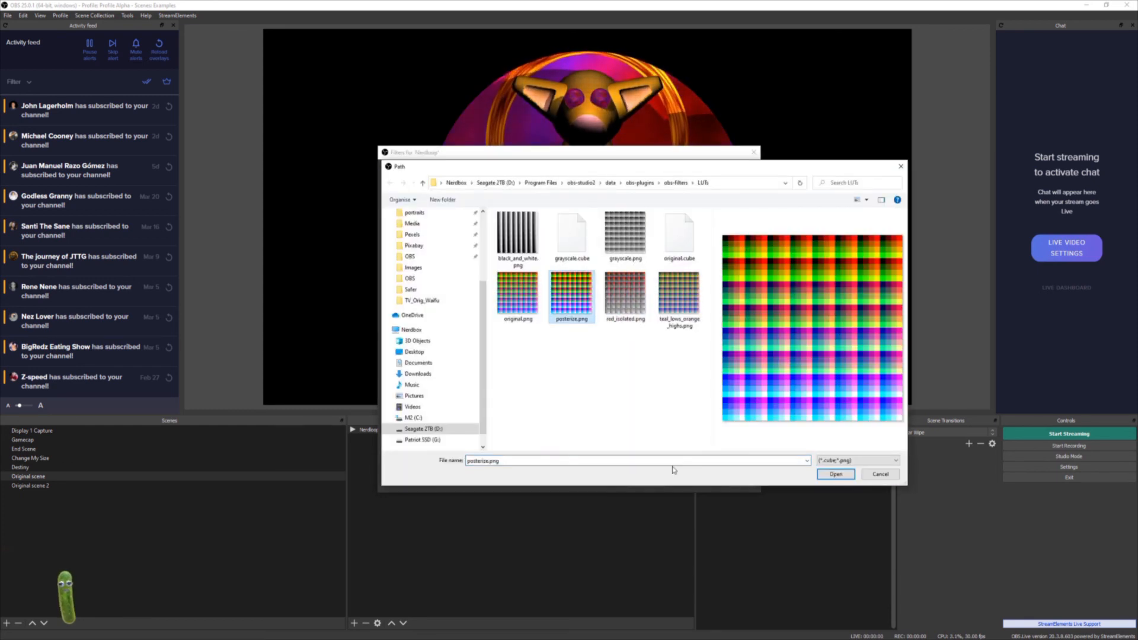
left_click(495, 182)
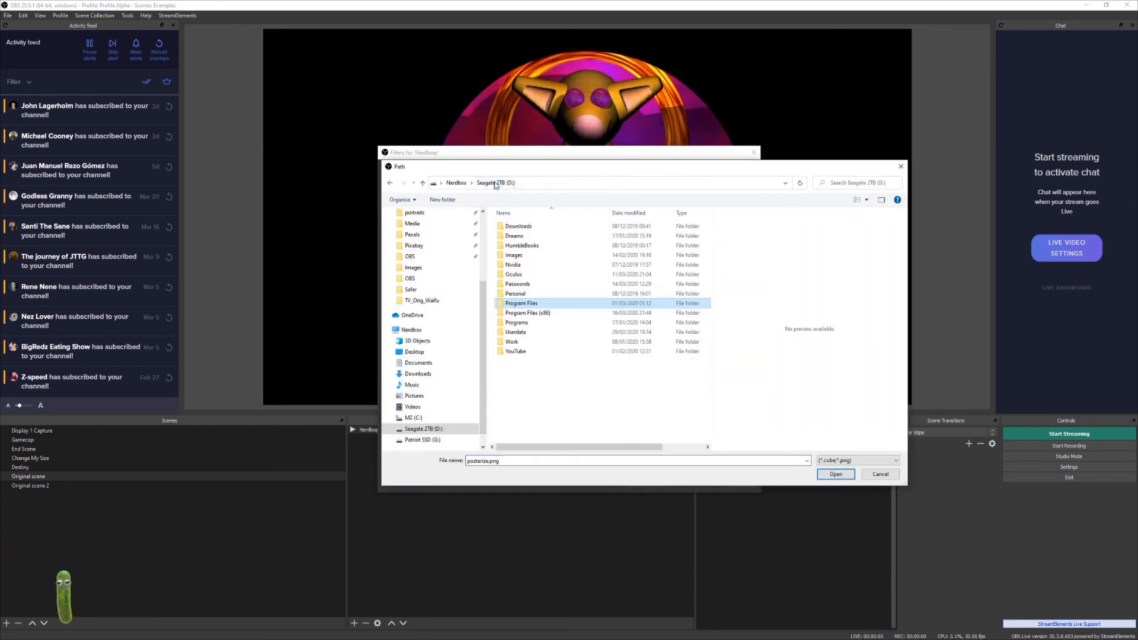
double_click(508, 352)
double_click(514, 262)
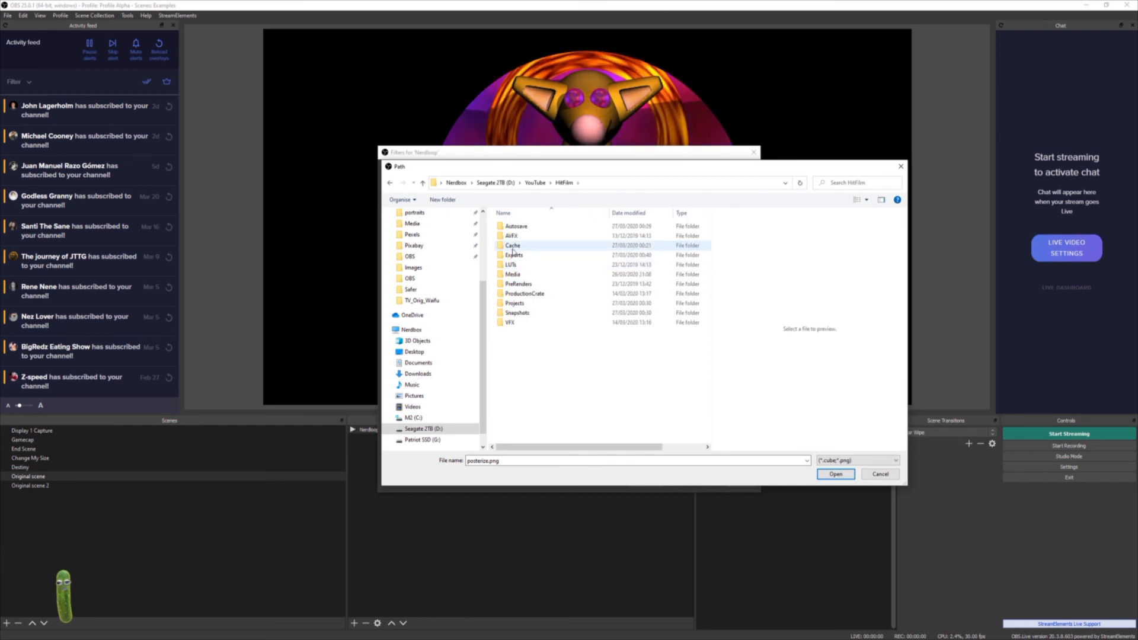
double_click(511, 265)
double_click(513, 228)
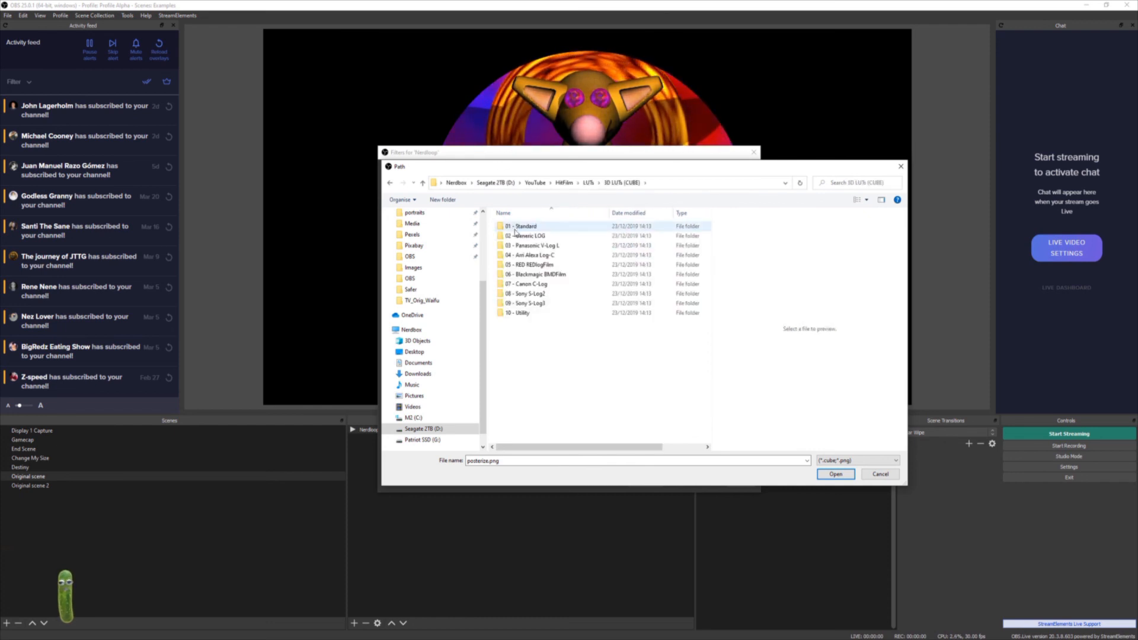
double_click(516, 227)
left_click(541, 276)
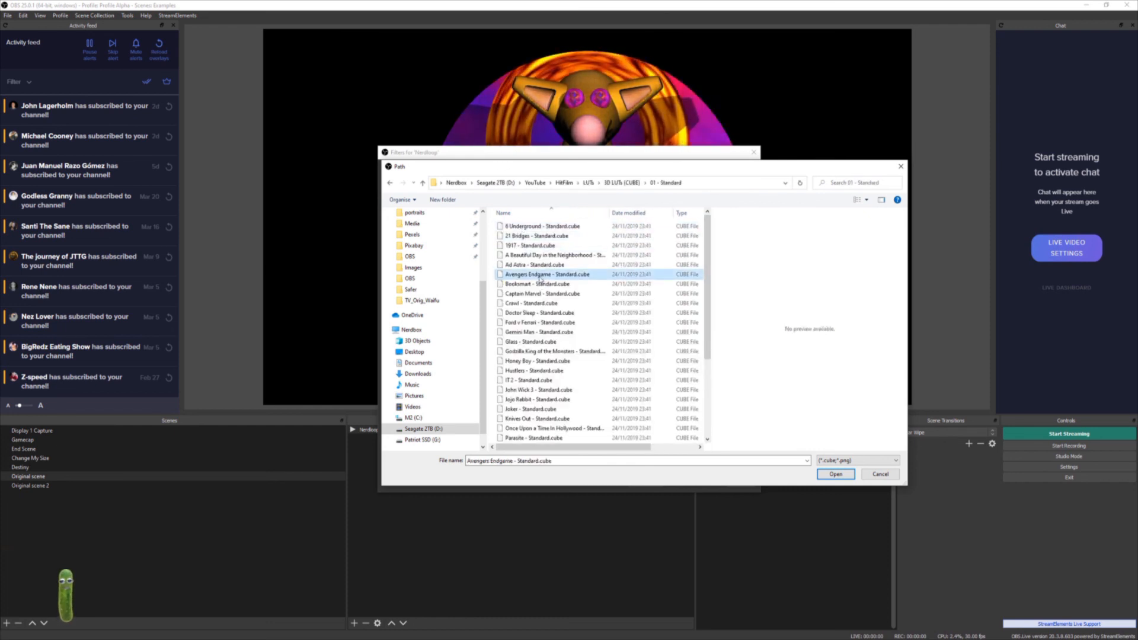
left_click(835, 474)
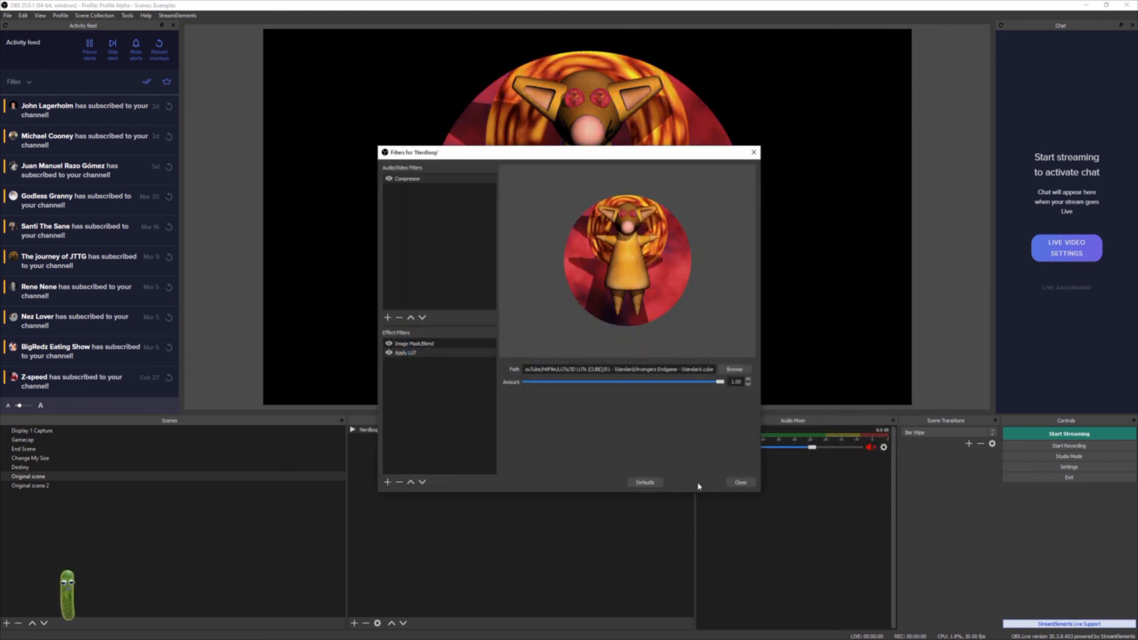
left_click(741, 482)
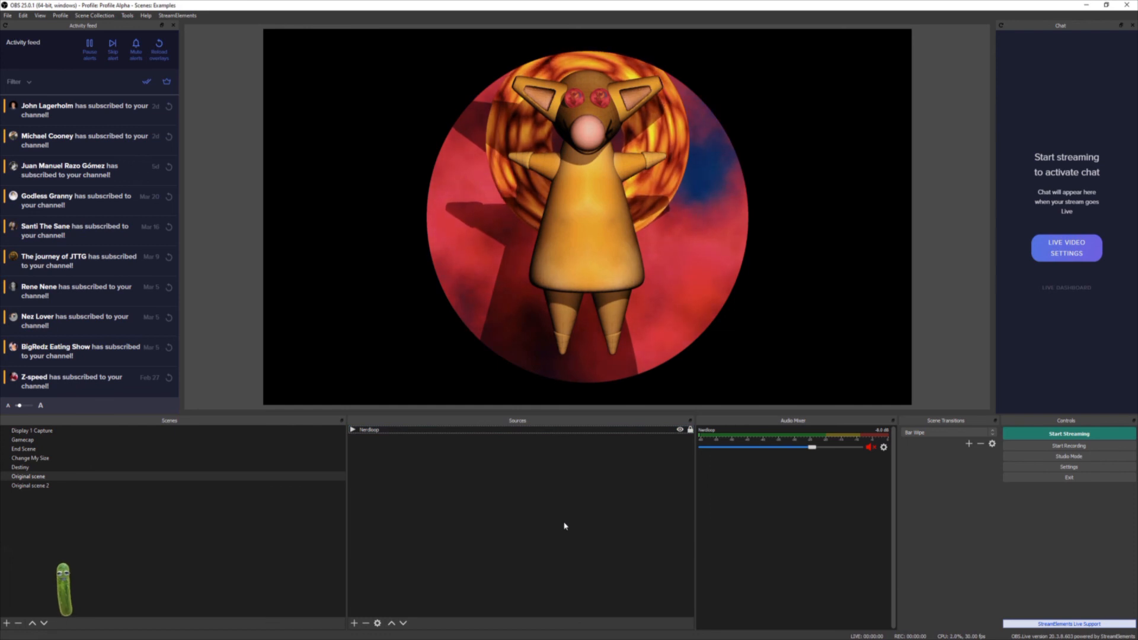